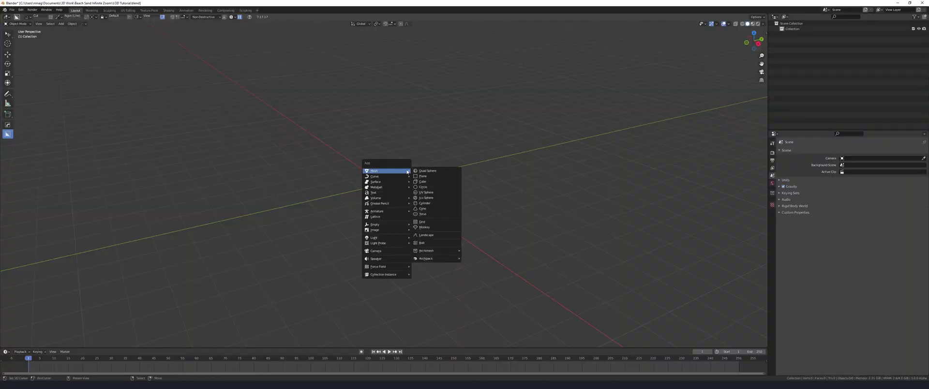
- Add a grid mesh with 100 subdivisions in both X and Y
{"action": "left_click", "coordinate": [441, 222]}
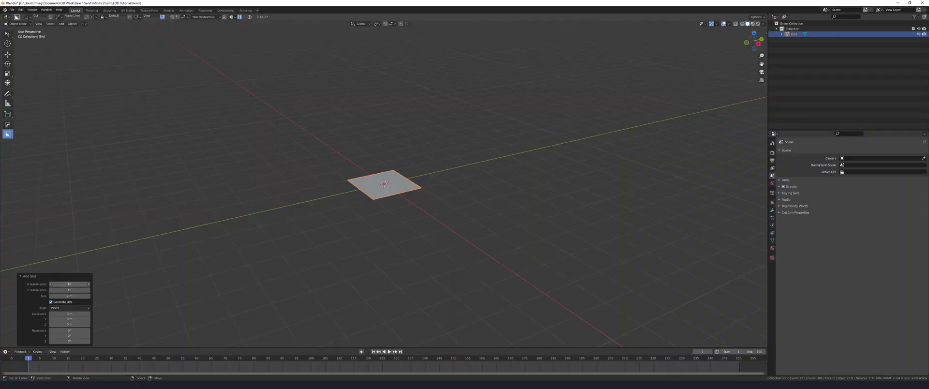
{"action": "left_click", "coordinate": [52, 284]}
{"action": "type", "text": "100"}
{"action": "key", "text": "Tab"}
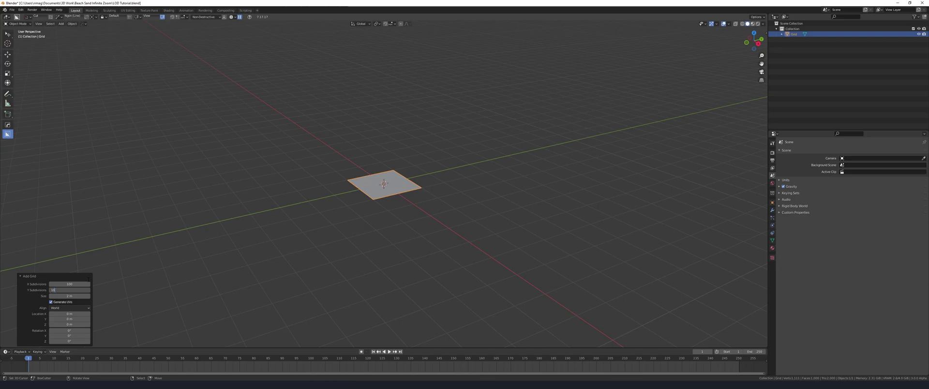
{"action": "type", "text": "50"}
{"action": "key", "text": "Return"}
- Snap the 3D cursor to the camera and add a plane there
{"action": "middle_click_drag", "start_coordinate": [153, 277], "coordinate": [380, 172]}
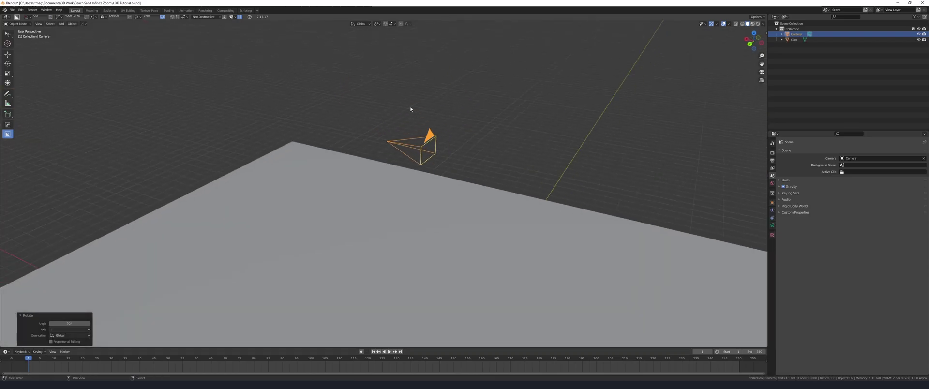
{"action": "key", "text": "shift+s"}
{"action": "left_click", "coordinate": [409, 143]}
{"action": "middle_click_drag", "start_coordinate": [493, 147], "coordinate": [446, 48]}
{"action": "key", "text": "shift+a"}
{"action": "left_click", "coordinate": [464, 52]}
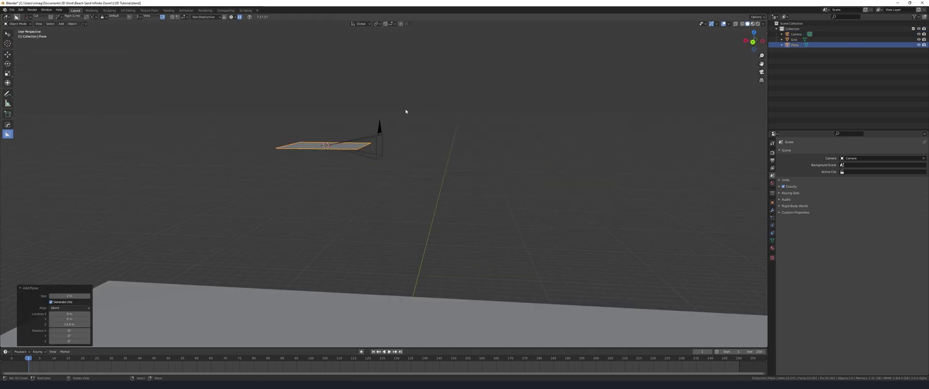
- Rotate the plane 90° about the Y axis so it stands upright in front of the camera
{"action": "middle_click_drag", "start_coordinate": [405, 111], "coordinate": [404, 124]}
{"action": "key", "text": "r"}
{"action": "key", "text": "y"}
{"action": "key", "text": "9"}
{"action": "key", "text": "0"}
{"action": "key", "text": "Return"}
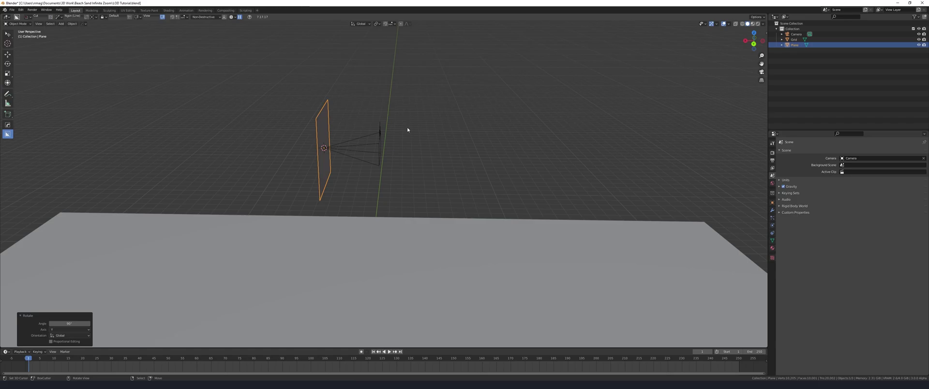
- Set the plane's viewport display to Wire
{"action": "middle_click_drag", "start_coordinate": [524, 134], "coordinate": [482, 107]}
{"action": "left_click", "coordinate": [851, 325]}
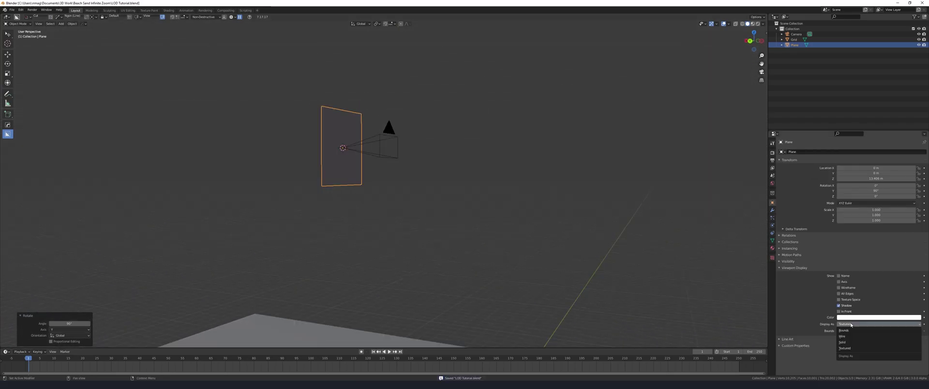
{"action": "left_click", "coordinate": [843, 336]}
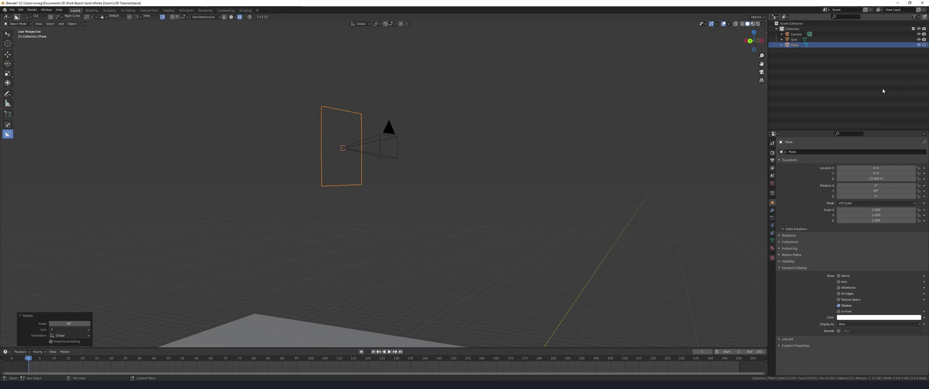
- Add an Array modifier to the plane, using a constant offset along Z instead of the relative offset
{"action": "left_click", "coordinate": [772, 210]}
{"action": "left_click", "coordinate": [800, 152]}
{"action": "left_click", "coordinate": [813, 167]}
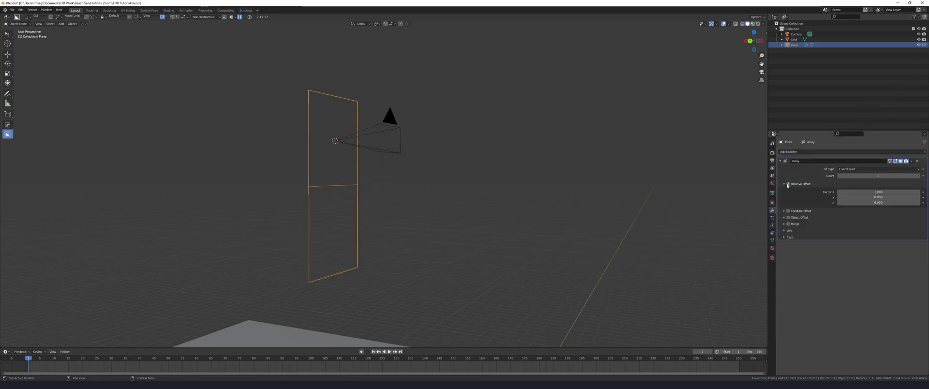
{"action": "left_click_drag", "start_coordinate": [878, 230], "coordinate": [868, 230]}
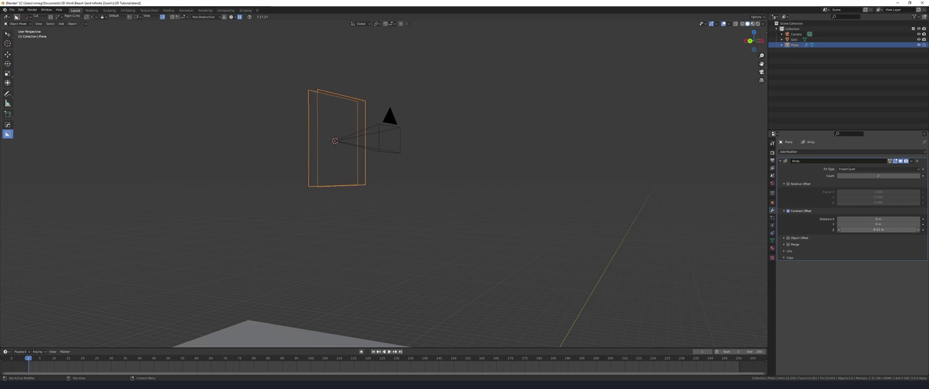
- Raise the Array count to over a hundred copies, forming a long row of planes in front of the camera
{"action": "left_click_drag", "start_coordinate": [878, 176], "coordinate": [914, 176]}
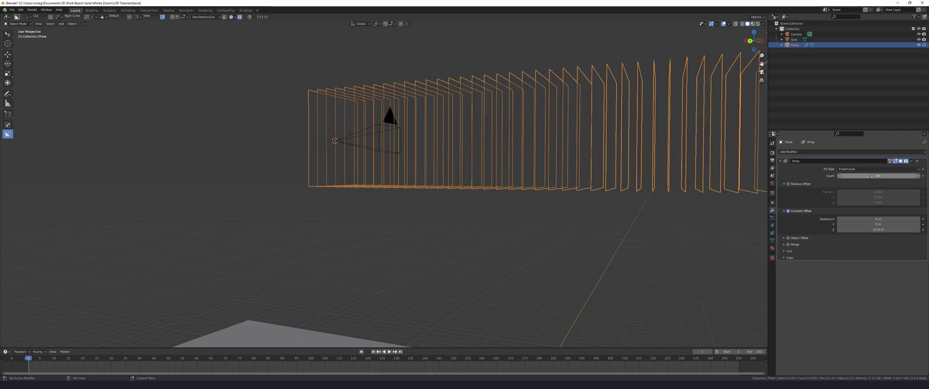
{"action": "scroll", "coordinate": [436, 147], "scroll_direction": "down", "scroll_amount": 6}
{"action": "middle_click_drag", "start_coordinate": [436, 147], "coordinate": [469, 157]}
{"action": "scroll", "coordinate": [469, 156], "scroll_direction": "up", "scroll_amount": 1}
{"action": "left_click_drag", "start_coordinate": [878, 177], "coordinate": [901, 176]}
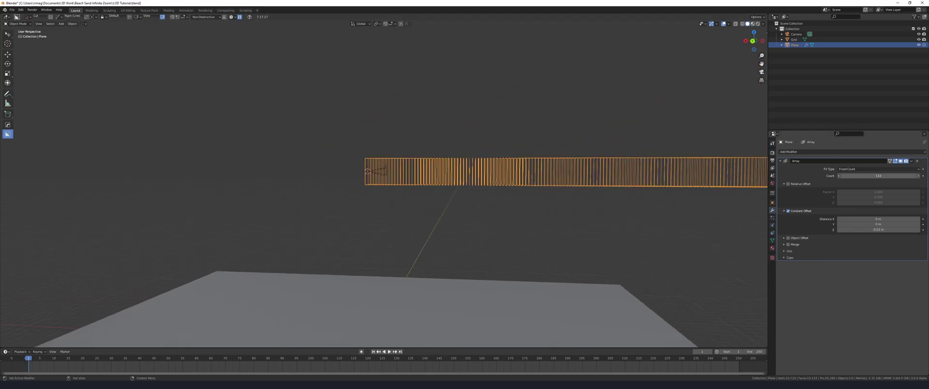
{"action": "scroll", "coordinate": [483, 166], "scroll_direction": "down", "scroll_amount": 1}
- Add a Simple Deform modifier to the plane, set to Taper on the Z axis
{"action": "left_click", "coordinate": [861, 152]}
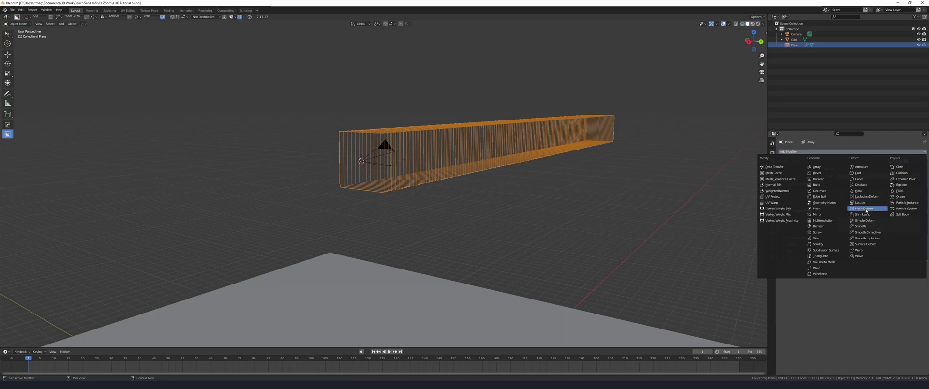
{"action": "left_click", "coordinate": [865, 220]}
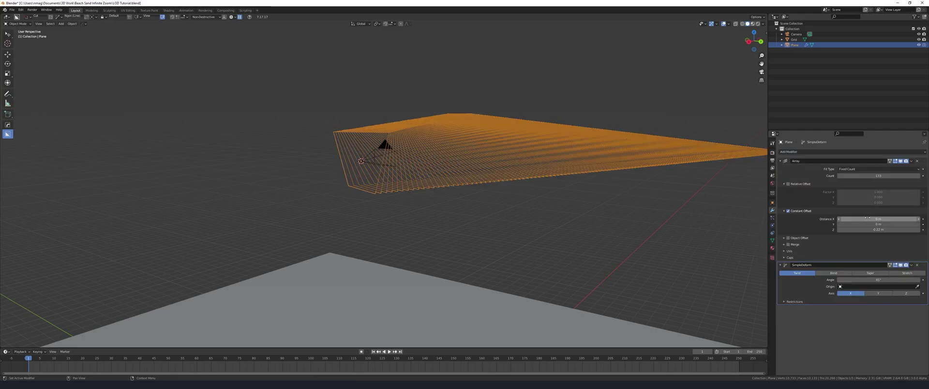
{"action": "left_click", "coordinate": [866, 273]}
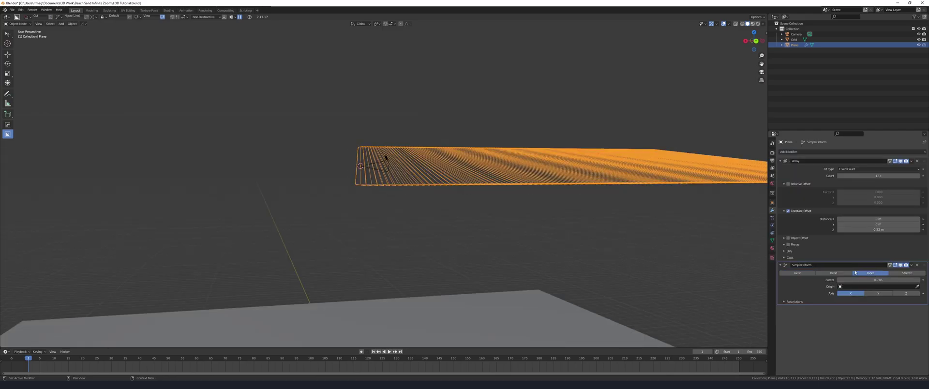
{"action": "middle_click_drag", "start_coordinate": [532, 209], "coordinate": [561, 218]}
{"action": "left_click", "coordinate": [906, 293]}
- Strengthen the taper factor and scale the plane along Y so the row widens away from the camera like its view cone
{"action": "left_click_drag", "start_coordinate": [885, 280], "coordinate": [836, 281]}
{"action": "key", "text": "s"}
{"action": "key", "text": "y"}
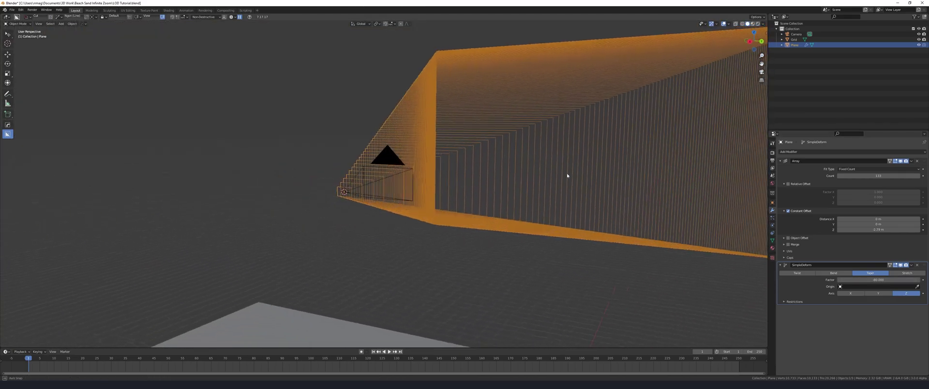
{"action": "middle_click_drag", "start_coordinate": [567, 175], "coordinate": [604, 179]}
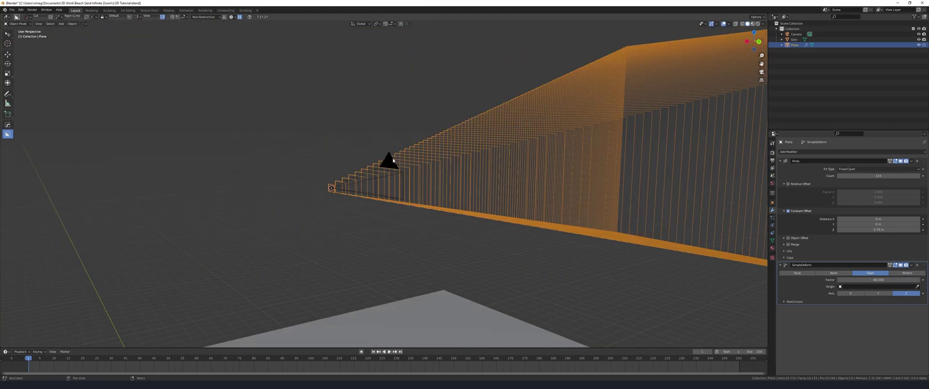
- Parent the plane to the camera with Keep Transform and rename the plane Camera.Col
{"action": "left_click", "coordinate": [391, 161], "text": "shift"}
{"action": "key", "text": "ctrl+p"}
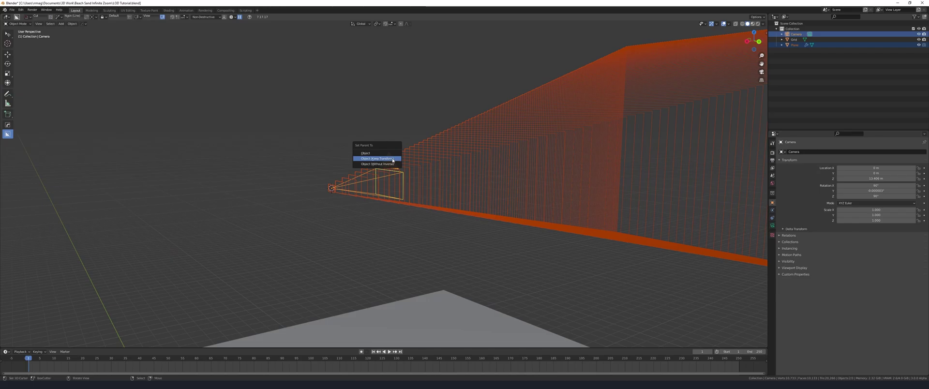
{"action": "left_click", "coordinate": [392, 160]}
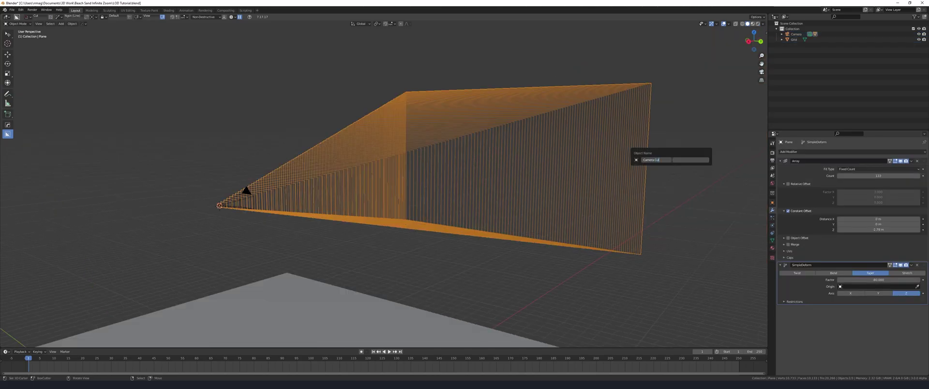
{"action": "type", "text": "l"}
{"action": "key", "text": "Return"}
- Hide the camera's child plane in the viewport and in renders, and move the camera down to the grid's edge
{"action": "left_click", "coordinate": [781, 34]}
{"action": "left_click", "coordinate": [918, 45]}
{"action": "left_click", "coordinate": [924, 44]}
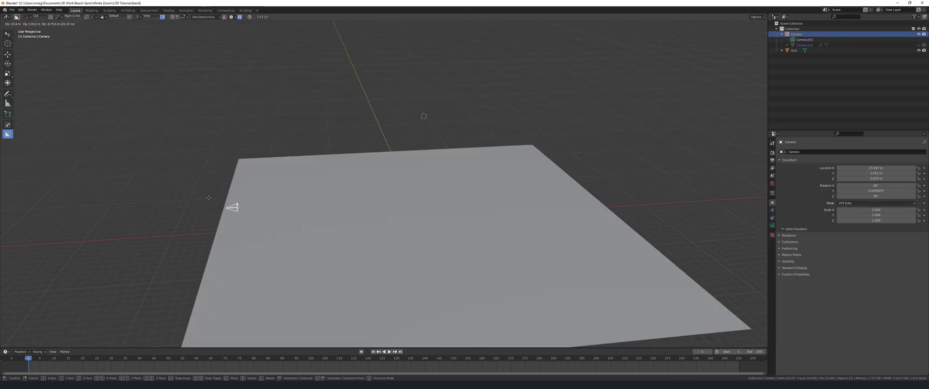
{"action": "left_click", "coordinate": [186, 211]}
{"action": "middle_click_drag", "start_coordinate": [186, 211], "coordinate": [305, 210]}
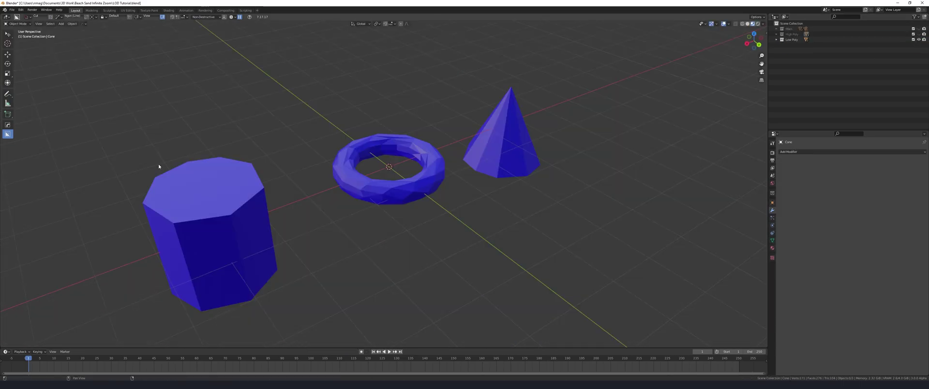
- Switch visibility between the Low Poly and High Poly collections to compare their cylinder, torus and cone
{"action": "left_click", "coordinate": [918, 40]}
{"action": "left_click", "coordinate": [918, 34]}
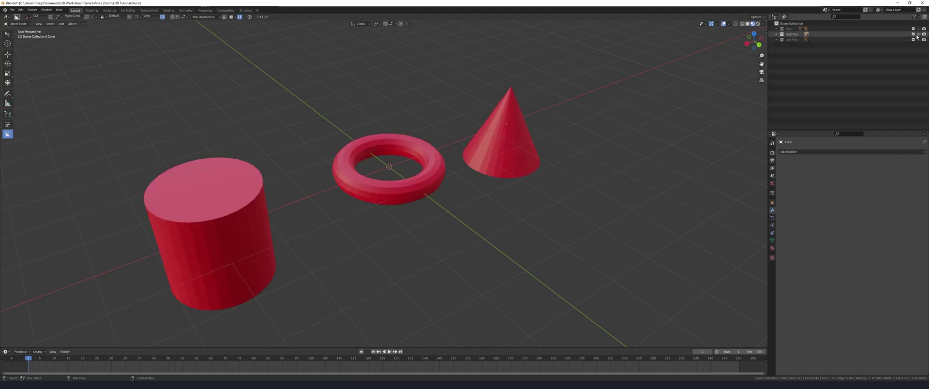
{"action": "middle_click_drag", "start_coordinate": [604, 179], "coordinate": [556, 176]}
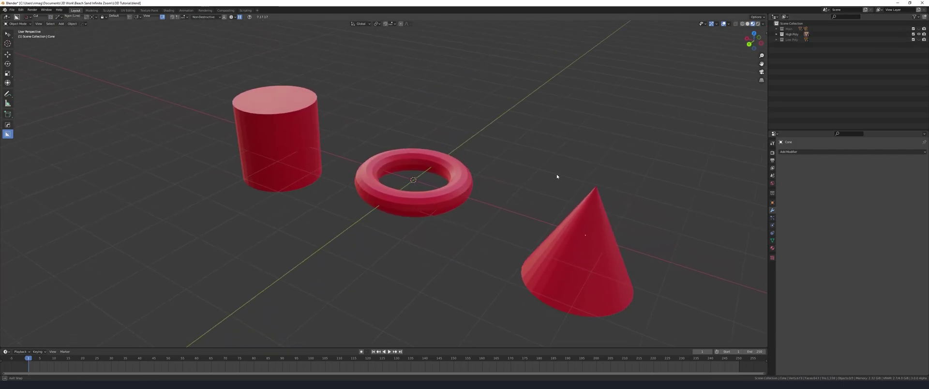
{"action": "left_click", "coordinate": [918, 34]}
{"action": "left_click", "coordinate": [918, 39]}
{"action": "middle_click_drag", "start_coordinate": [387, 143], "coordinate": [442, 135]}
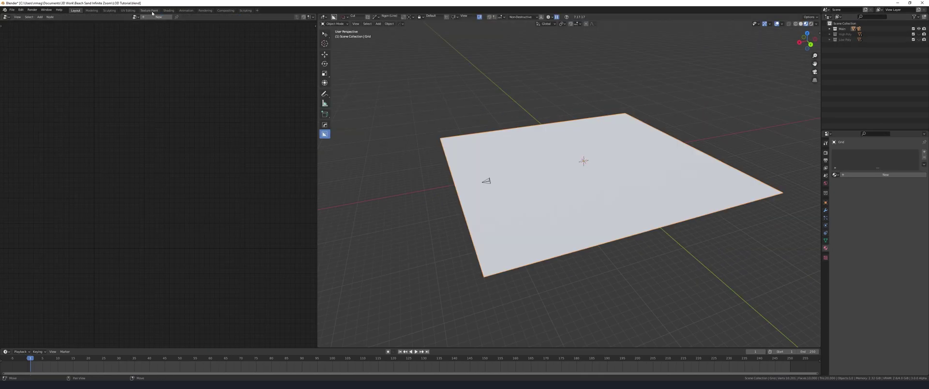
- Create a geometry node tree named LOD Scatter for the grid and insert a Point Distribute node between input and output
{"action": "left_click", "coordinate": [152, 17]}
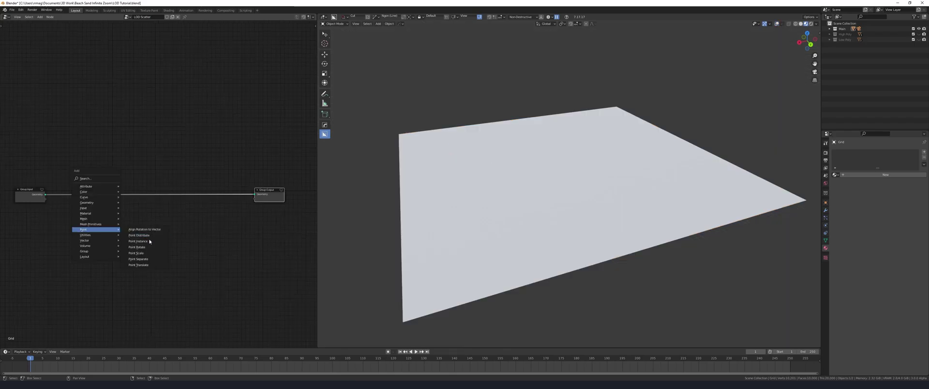
{"action": "left_click", "coordinate": [145, 234]}
{"action": "left_click", "coordinate": [89, 183]}
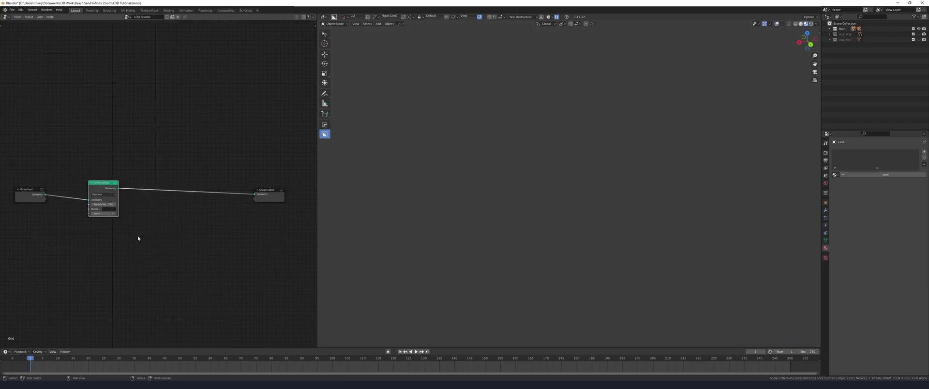
- Insert a Point Instance node that instances the Low Poly collection, and lower the Point Distribute density
{"action": "key", "text": "shift+a"}
{"action": "mouse_move", "coordinate": [136, 237]}
{"action": "left_click", "coordinate": [173, 242]}
{"action": "left_click", "coordinate": [203, 192]}
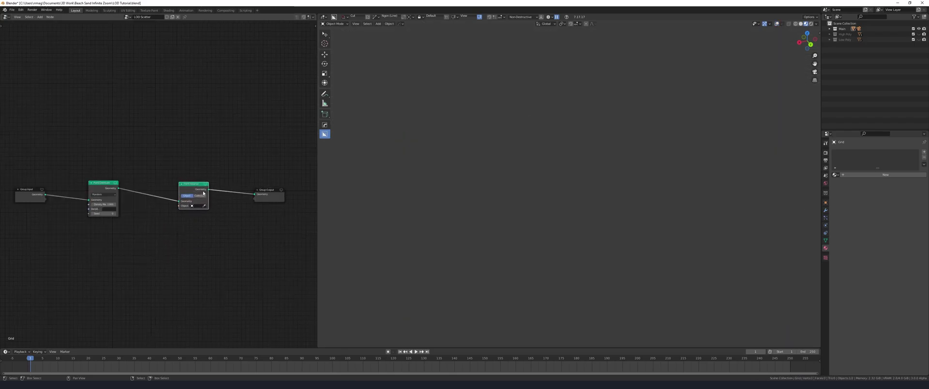
{"action": "left_click", "coordinate": [199, 196]}
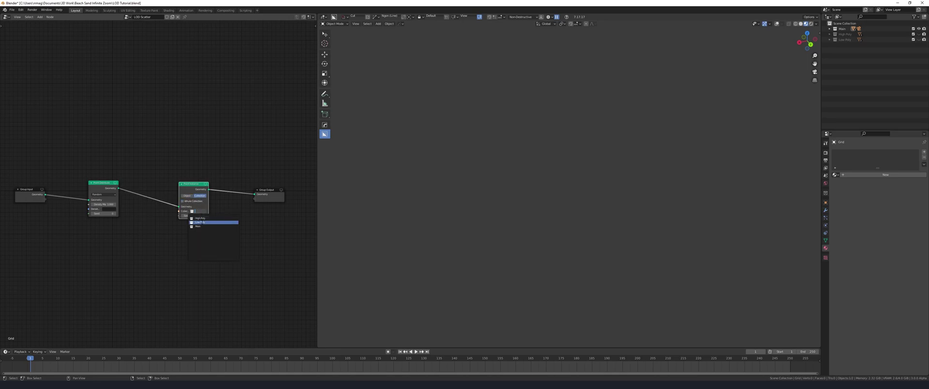
{"action": "left_click", "coordinate": [199, 222]}
{"action": "left_click_drag", "start_coordinate": [104, 204], "coordinate": [92, 204]}
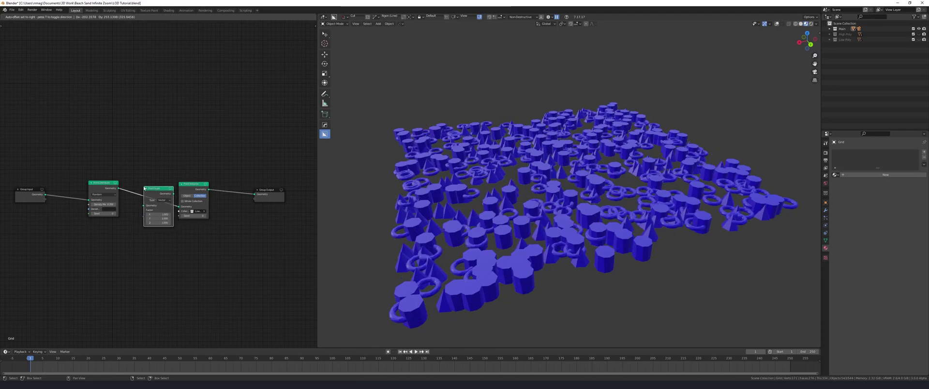
- Insert a Point Scale node of type Float with factor 0.2 before the instancing, and set the Point Distribute density to 5
{"action": "left_click", "coordinate": [150, 189]}
{"action": "left_click", "coordinate": [164, 201]}
{"action": "left_click", "coordinate": [166, 210]}
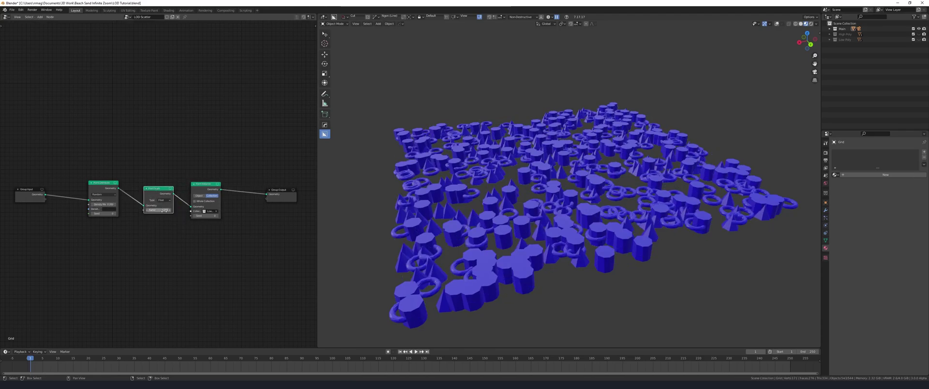
{"action": "double_click", "coordinate": [165, 211]}
{"action": "type", "text": "0.2"}
{"action": "key", "text": "Return"}
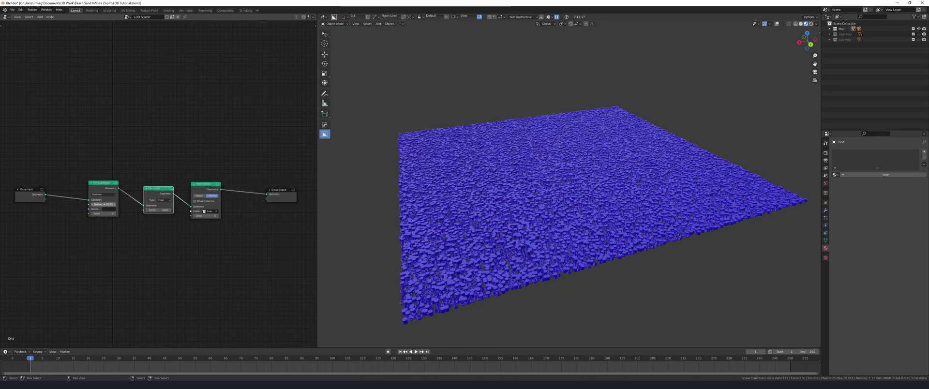
{"action": "left_click", "coordinate": [102, 204]}
{"action": "key", "text": "Return"}
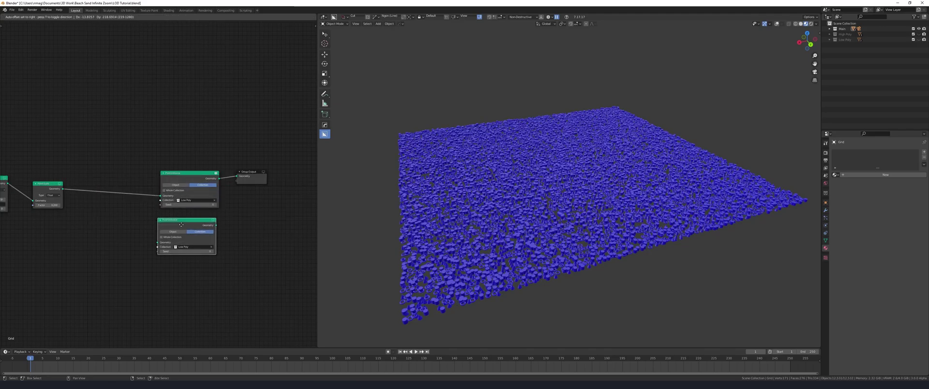
- Duplicate the Point Instance node, set its collection to High Poly, and feed it from the Point Scale geometry
{"action": "key", "text": "shift+d"}
{"action": "left_click", "coordinate": [213, 253]}
{"action": "left_click", "coordinate": [211, 249]}
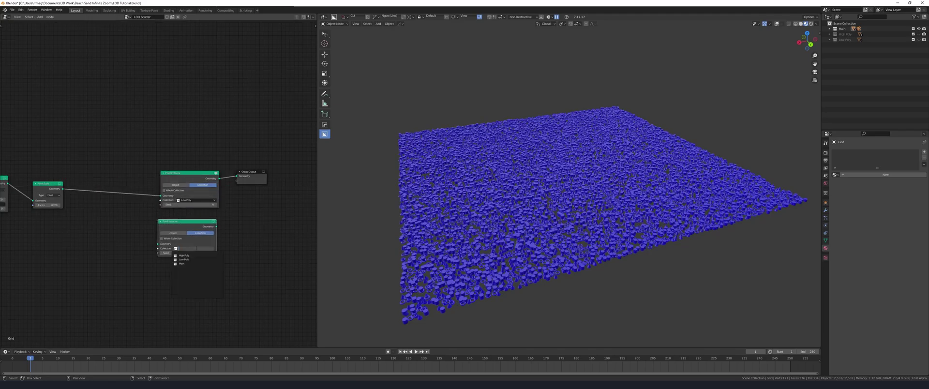
{"action": "left_click", "coordinate": [184, 255]}
{"action": "left_click_drag", "start_coordinate": [63, 188], "coordinate": [159, 244]}
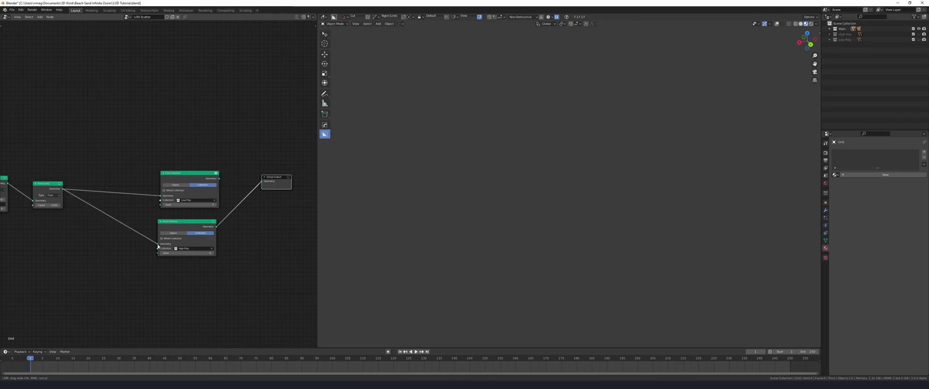
- Link the geometry outputs of both Point Instance nodes to the Group Output
{"action": "left_click_drag", "start_coordinate": [219, 179], "coordinate": [262, 184]}
{"action": "left_click_drag", "start_coordinate": [216, 226], "coordinate": [220, 224]}
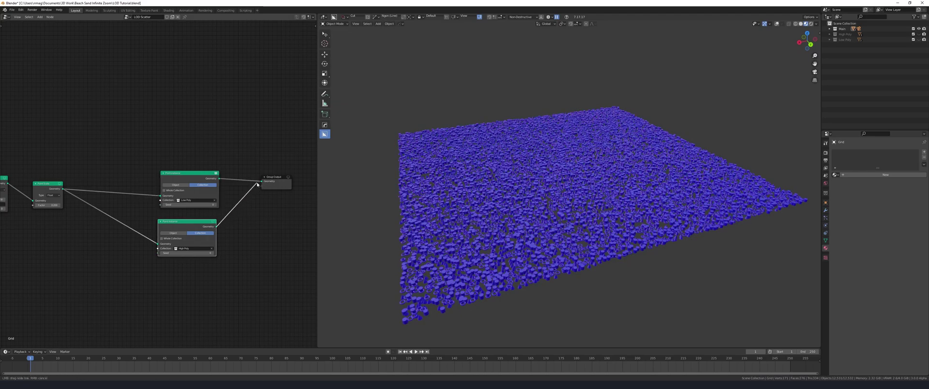
{"action": "mouse_move", "coordinate": [257, 184]}
{"action": "left_mouse_down"}
{"action": "mouse_move", "coordinate": [221, 179]}
{"action": "mouse_move", "coordinate": [262, 184]}
{"action": "left_mouse_up"}
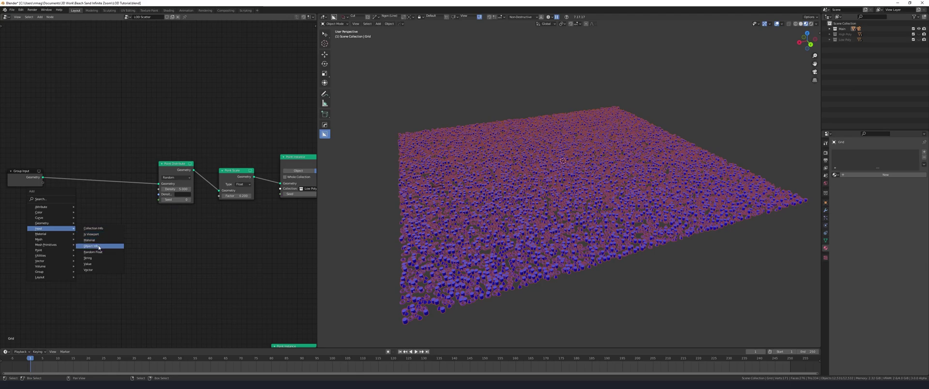
- Add an Object Info node set to Relative and choose Camera as its object
{"action": "left_click", "coordinate": [100, 247]}
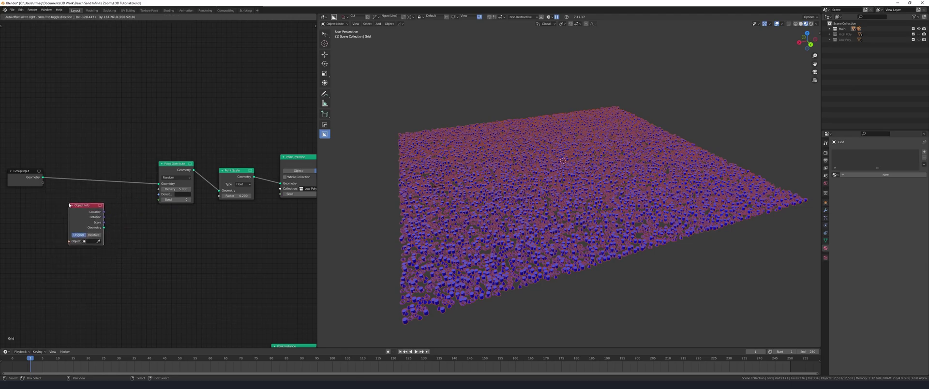
{"action": "left_click", "coordinate": [88, 234]}
{"action": "left_click", "coordinate": [90, 241]}
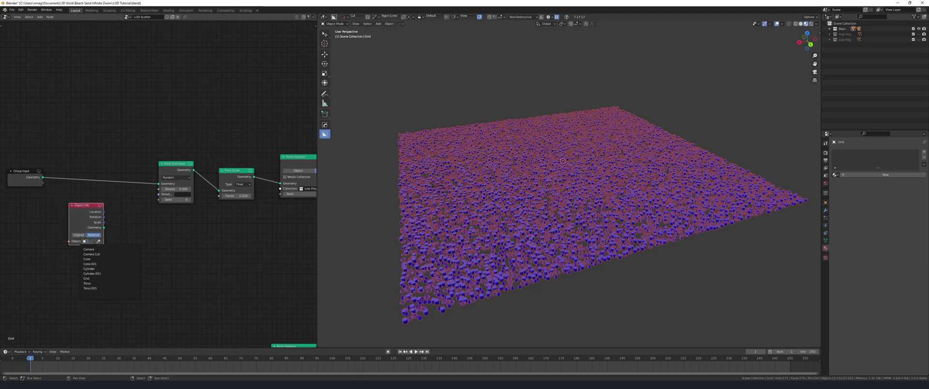
{"action": "left_click", "coordinate": [92, 250]}
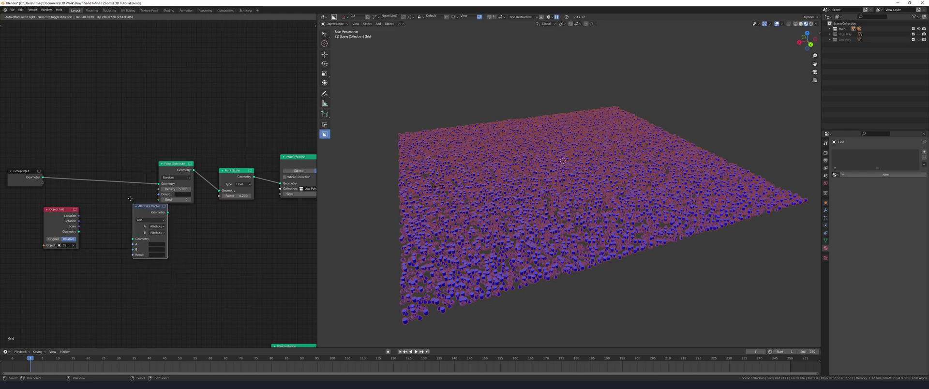
- Insert an Attribute Vector Math node before Point Distribute, with operation Distance and input A of type Vector
{"action": "left_click", "coordinate": [116, 175]}
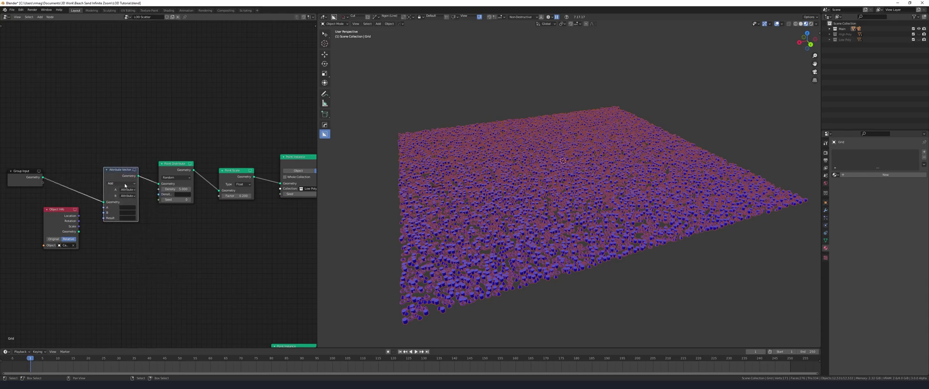
{"action": "left_click", "coordinate": [125, 183]}
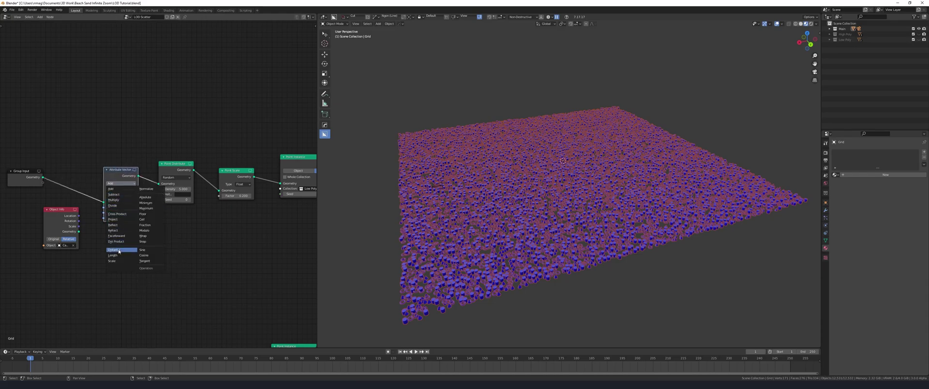
{"action": "left_click", "coordinate": [119, 250]}
{"action": "left_click", "coordinate": [128, 190]}
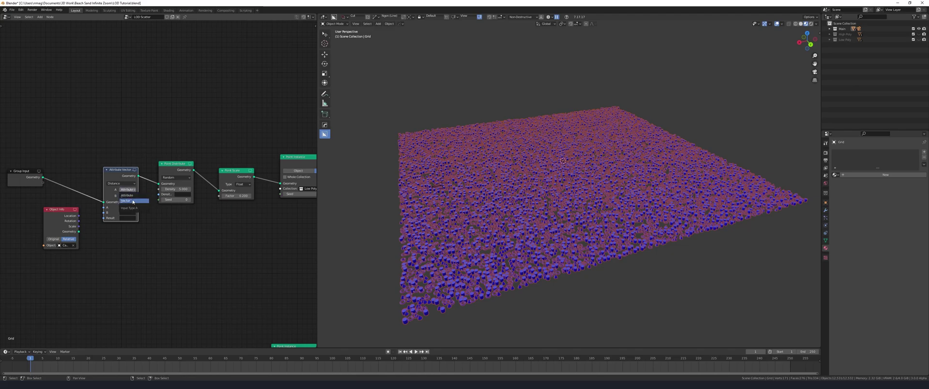
{"action": "left_click", "coordinate": [132, 201]}
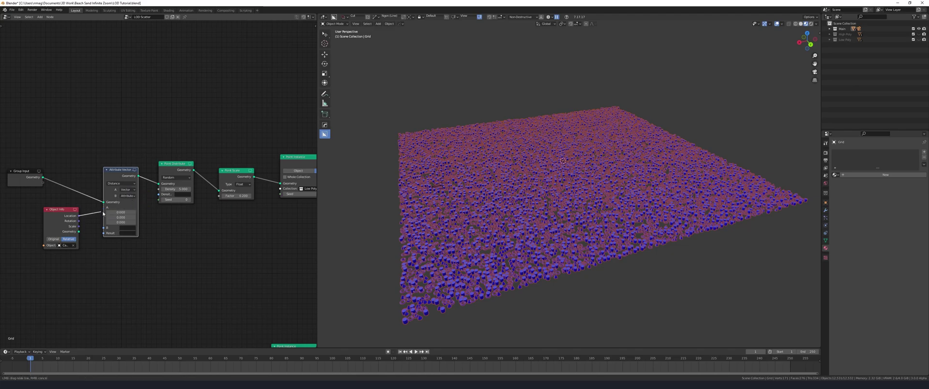
- Feed the camera's Location into A of the Attribute Vector Math, with B set to position and Result to distance
{"action": "left_click_drag", "start_coordinate": [107, 217], "coordinate": [106, 217]}
{"action": "left_click", "coordinate": [121, 214]}
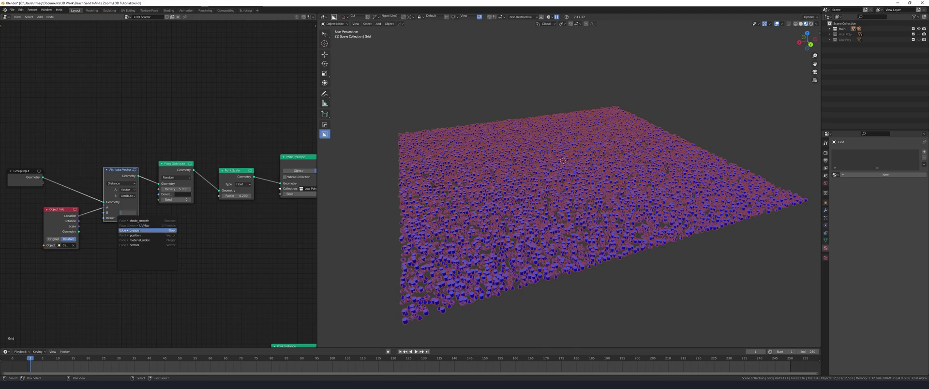
{"action": "left_click", "coordinate": [128, 217]}
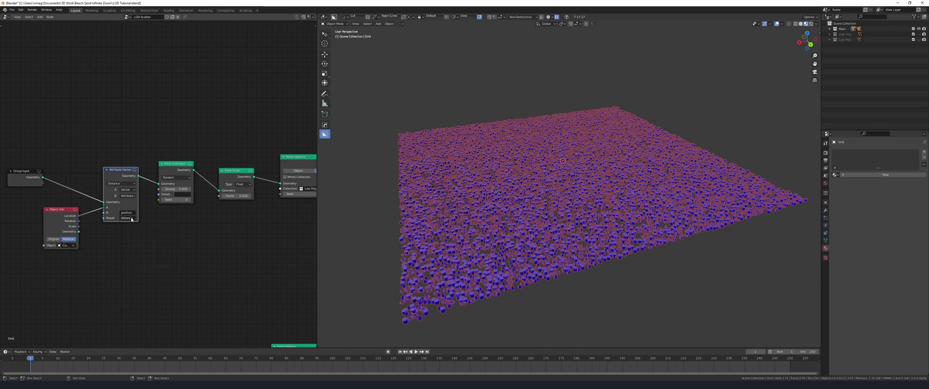
- Shift the Point Distribute, Point Scale and Low Poly Point Instance nodes away from Attribute Vector Math to make room
{"action": "left_click", "coordinate": [177, 167]}
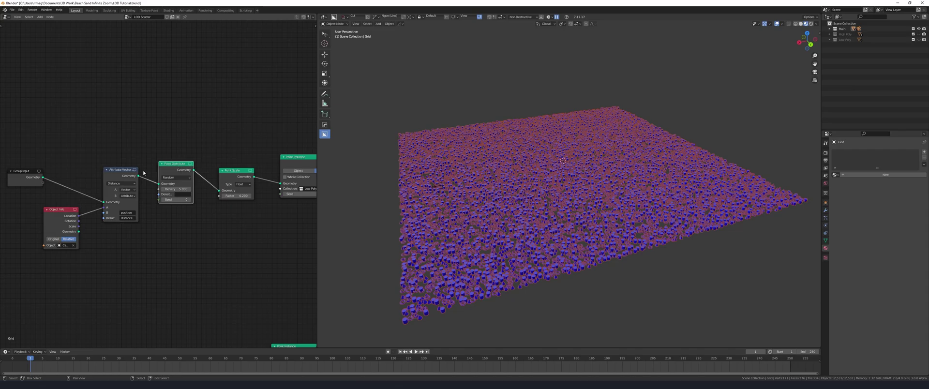
{"action": "left_click", "coordinate": [239, 172], "text": "shift"}
{"action": "left_click", "coordinate": [290, 160], "text": "shift"}
{"action": "scroll", "coordinate": [290, 161], "scroll_direction": "down", "scroll_amount": 3}
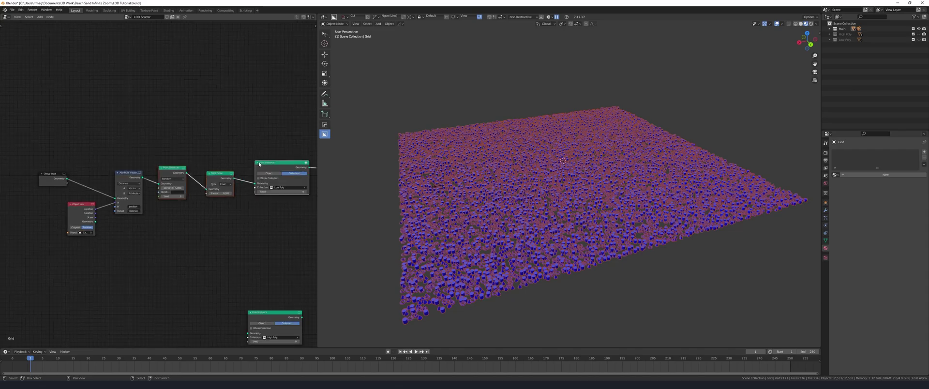
{"action": "mouse_move", "coordinate": [290, 161]}
{"action": "middle_mouse_down"}
{"action": "mouse_move", "coordinate": [210, 171]}
{"action": "mouse_move", "coordinate": [292, 166]}
{"action": "middle_mouse_up"}
{"action": "scroll", "coordinate": [261, 170], "scroll_direction": "up", "scroll_amount": 2}
{"action": "left_click_drag", "start_coordinate": [220, 176], "coordinate": [271, 177]}
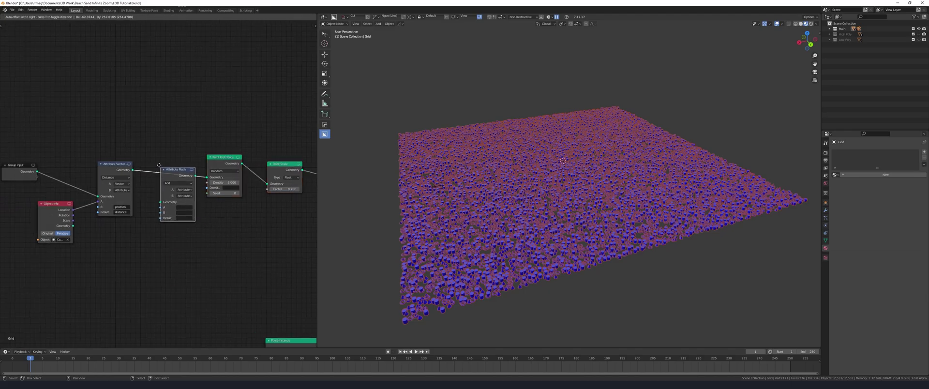
- Insert an Attribute Math node before Point Distribute that divides distance by a Float B and outputs density
{"action": "left_click", "coordinate": [153, 156]}
{"action": "left_click", "coordinate": [170, 170]}
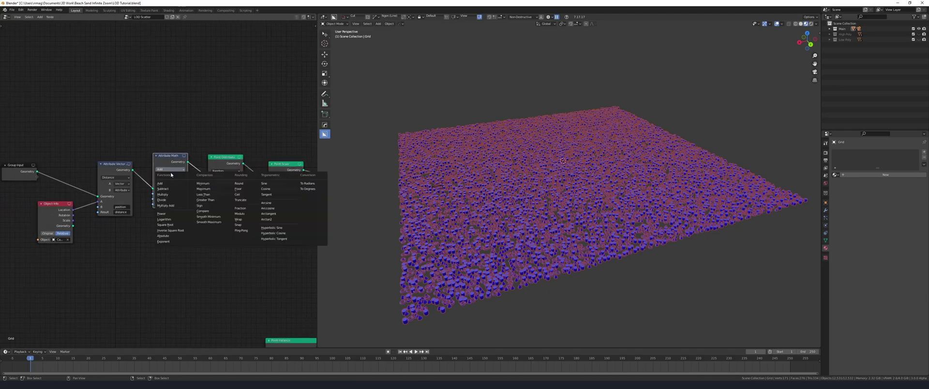
{"action": "left_click", "coordinate": [167, 200]}
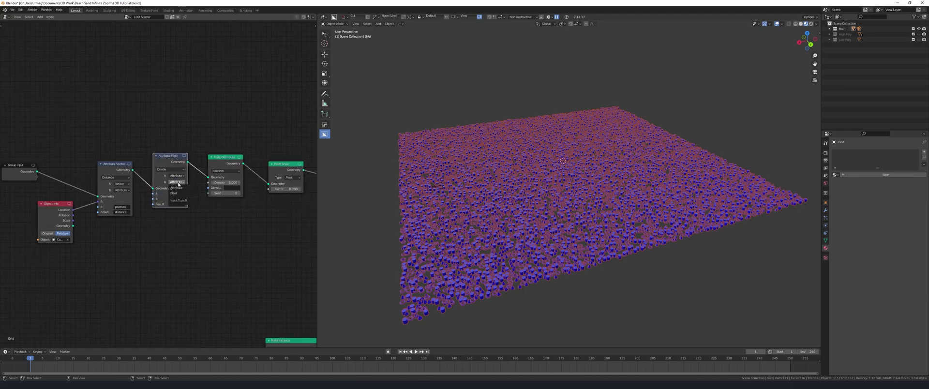
{"action": "left_click", "coordinate": [179, 193]}
{"action": "left_click", "coordinate": [179, 193]}
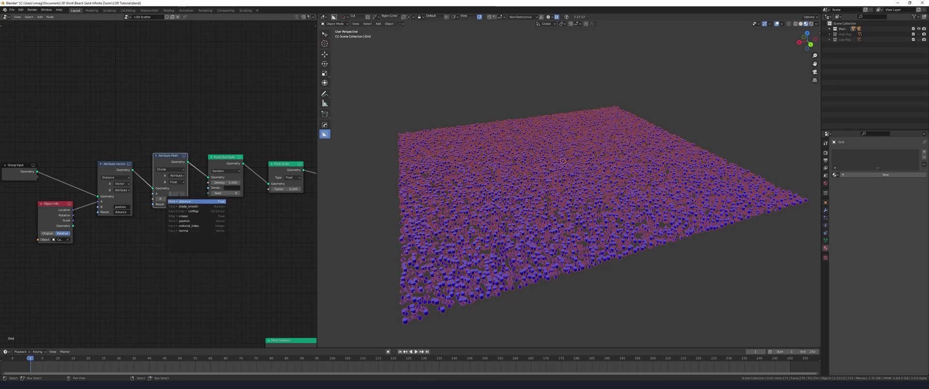
{"action": "left_click", "coordinate": [185, 202]}
{"action": "left_click", "coordinate": [178, 204]}
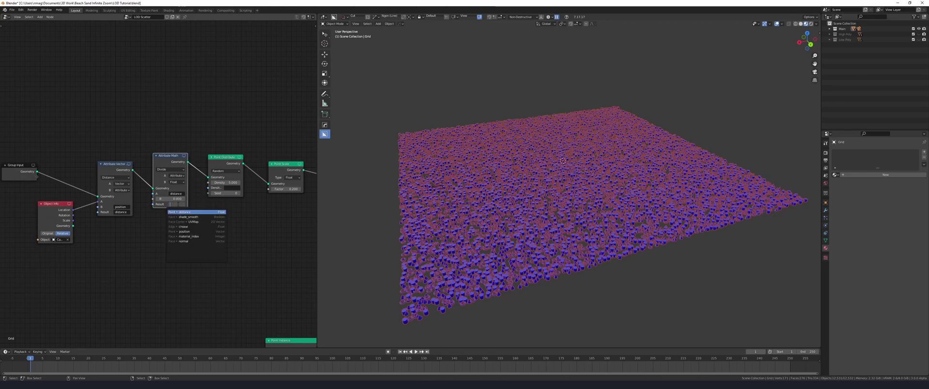
{"action": "type", "text": "density"}
{"action": "key", "text": "Return"}
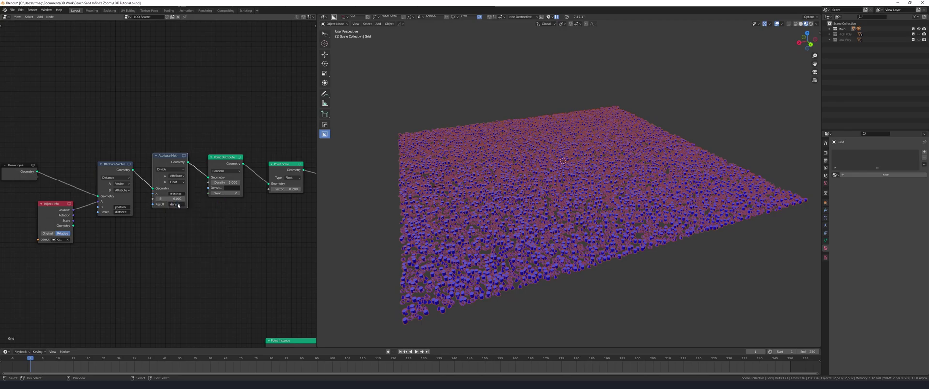
- Set the Point Distribute density to 0.5 and use density as its density attribute
{"action": "middle_click_drag", "start_coordinate": [225, 183], "coordinate": [227, 192]}
{"action": "left_click", "coordinate": [227, 191]}
{"action": "type", "text": ".5"}
{"action": "key", "text": "Return"}
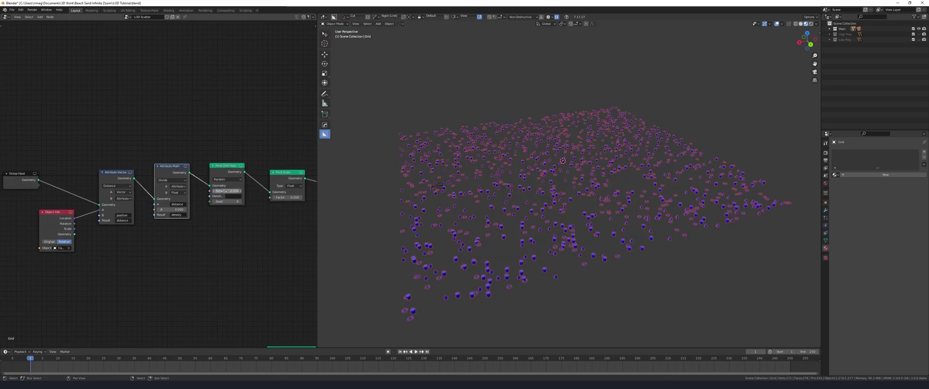
{"action": "left_click", "coordinate": [233, 196]}
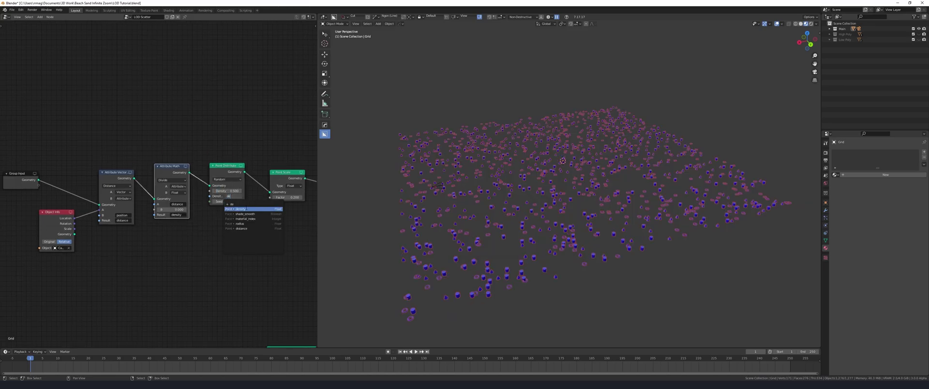
{"action": "left_click", "coordinate": [247, 209]}
- Set the Point Distribute density to 0.1 and tune the Attribute Math divisor B to thin out the points
{"action": "left_click", "coordinate": [227, 191]}
{"action": "type", "text": ".1"}
{"action": "key", "text": "Return"}
{"action": "left_click", "coordinate": [173, 210]}
{"action": "type", "text": ".5"}
{"action": "key", "text": "Return"}
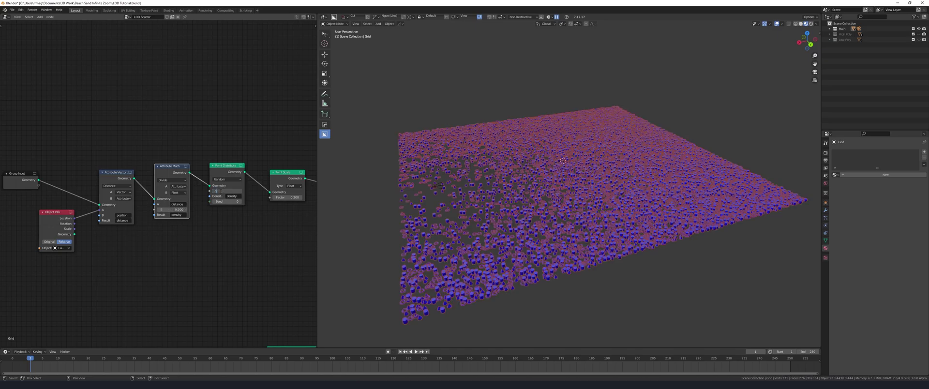
{"action": "key", "text": "Return"}
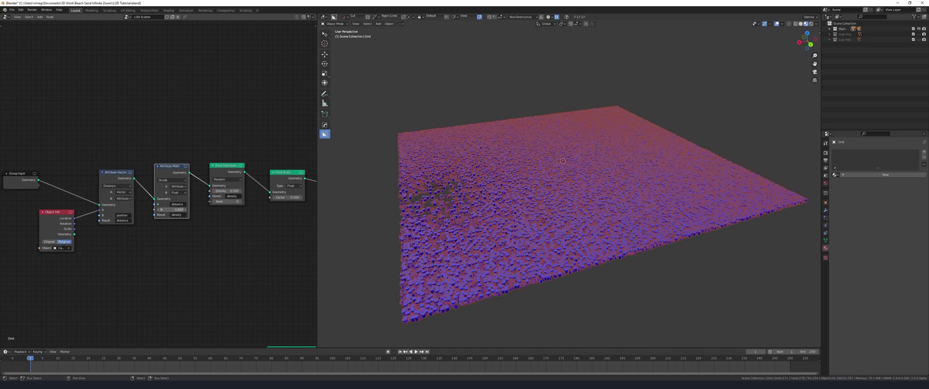
{"action": "left_click_drag", "start_coordinate": [173, 209], "coordinate": [191, 210]}
{"action": "left_click_drag", "start_coordinate": [186, 210], "coordinate": [183, 210]}
- Make room before Point Distribute and insert an Attribute Color Ramp with density as both attribute and result
{"action": "left_click_drag", "start_coordinate": [135, 221], "coordinate": [286, 172]}
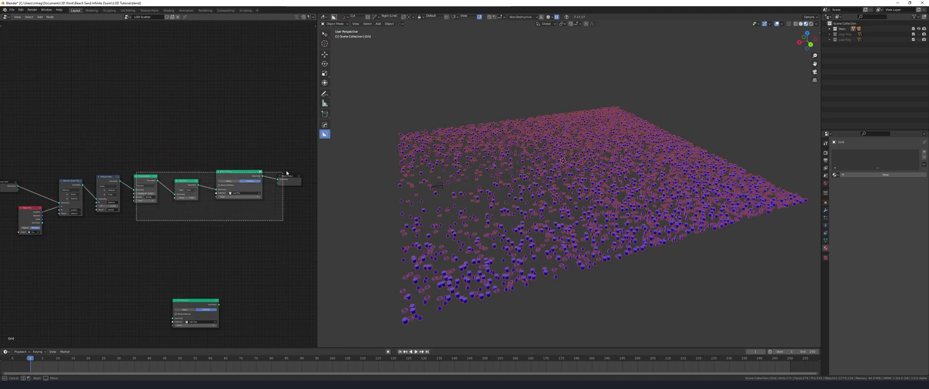
{"action": "key", "text": "g"}
{"action": "left_click", "coordinate": [238, 218]}
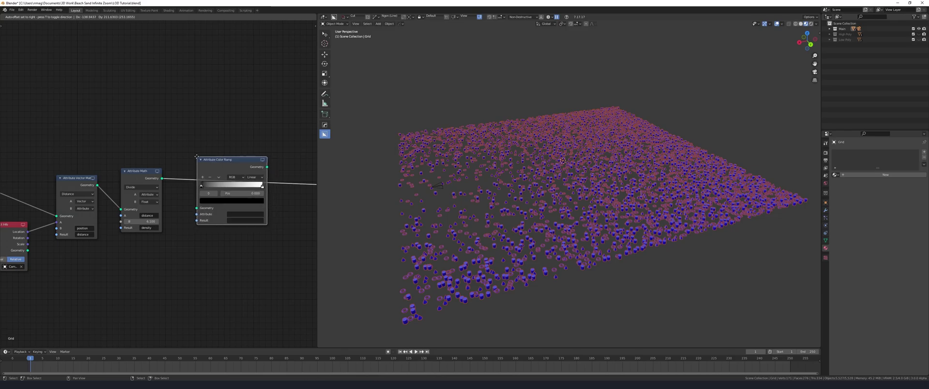
{"action": "left_click", "coordinate": [243, 214]}
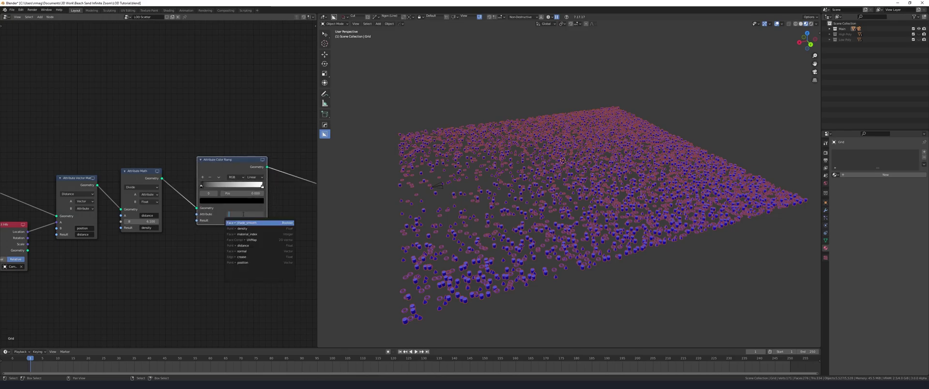
{"action": "type", "text": "dens"}
{"action": "left_click", "coordinate": [242, 229]}
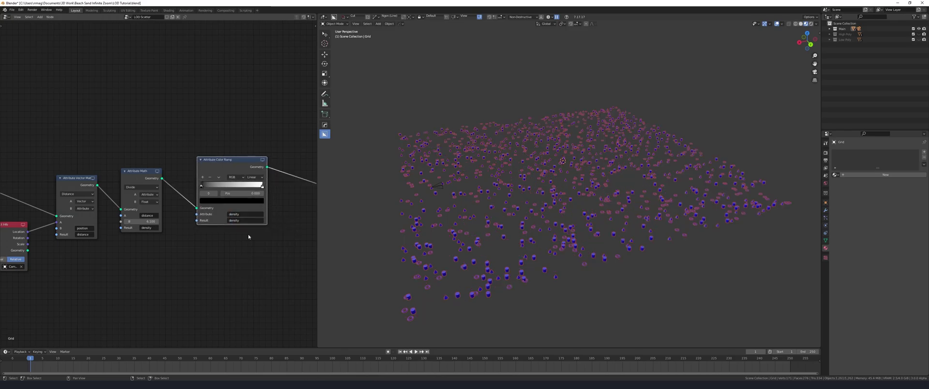
- Reverse the color ramp so it runs from white at the start to black at the end
{"action": "left_click_drag", "start_coordinate": [262, 186], "coordinate": [260, 186]}
{"action": "left_click_drag", "start_coordinate": [202, 186], "coordinate": [282, 190]}
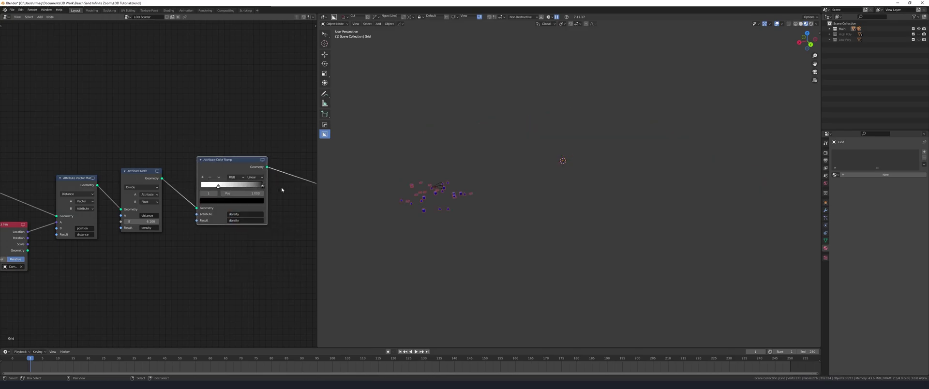
{"action": "left_click_drag", "start_coordinate": [218, 186], "coordinate": [202, 186]}
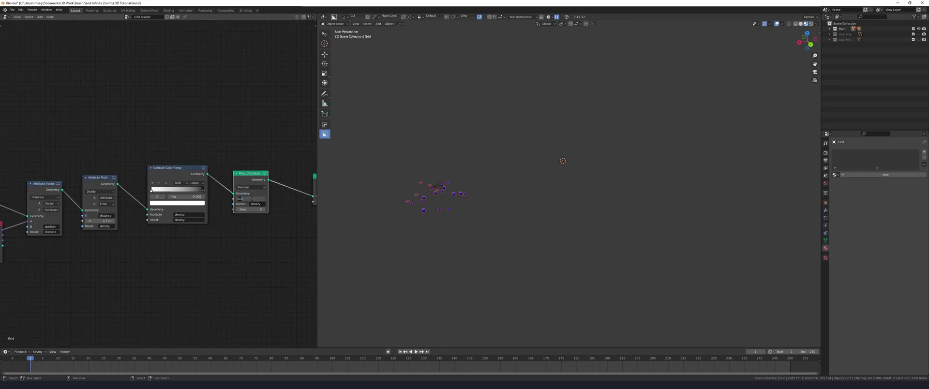
- Set the Point Distribute density to 2 and raise the Attribute Math divisor B to about 24.6
{"action": "scroll", "coordinate": [257, 195], "scroll_direction": "up", "scroll_amount": 2}
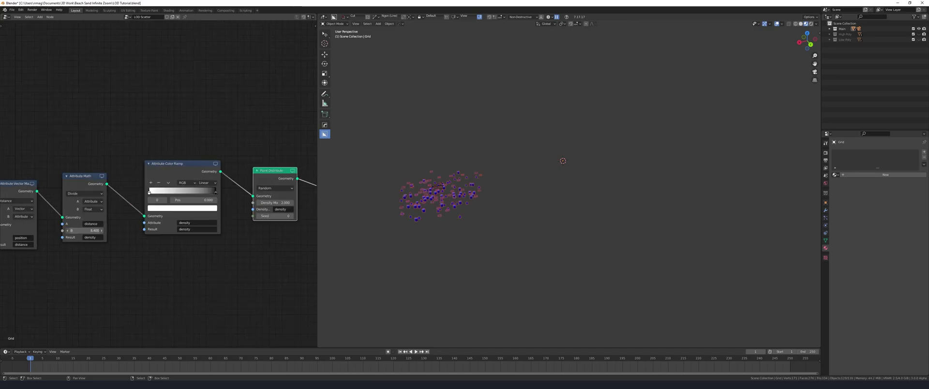
{"action": "left_click_drag", "start_coordinate": [85, 231], "coordinate": [98, 231]}
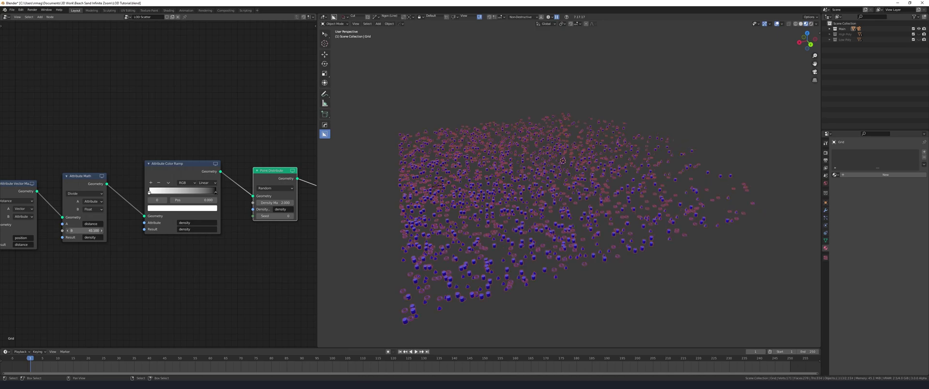
{"action": "left_click_drag", "start_coordinate": [84, 231], "coordinate": [34, 230]}
- Add a grey middle stop to the color ramp and try Constant interpolation
{"action": "mouse_move", "coordinate": [216, 192]}
{"action": "left_mouse_down"}
{"action": "mouse_move", "coordinate": [181, 194]}
{"action": "mouse_move", "coordinate": [203, 193]}
{"action": "left_mouse_up"}
{"action": "left_click", "coordinate": [211, 187]}
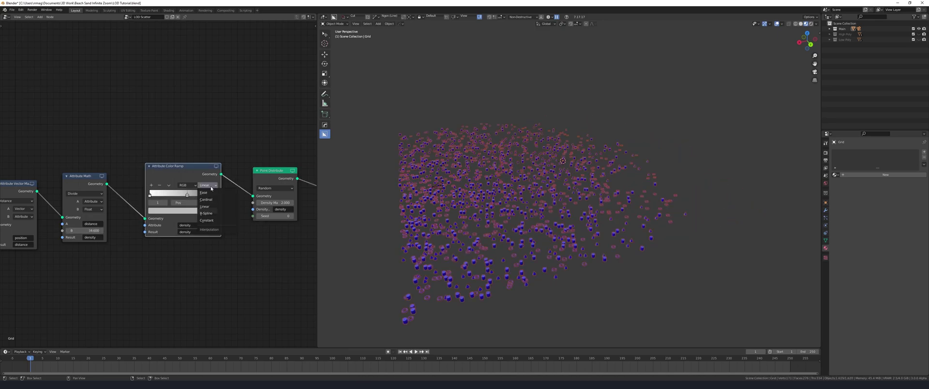
{"action": "left_click", "coordinate": [206, 220]}
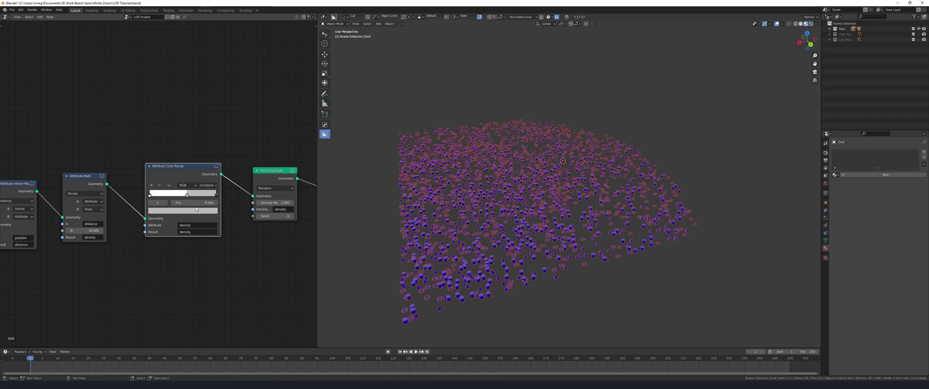
- Switch the color ramp to B-Spline interpolation and shift its black and middle stops towards the white end
{"action": "mouse_move", "coordinate": [187, 199]}
{"action": "left_mouse_down"}
{"action": "mouse_move", "coordinate": [165, 199]}
{"action": "mouse_move", "coordinate": [203, 198]}
{"action": "mouse_move", "coordinate": [182, 203]}
{"action": "left_mouse_up"}
{"action": "left_click", "coordinate": [208, 185]}
{"action": "left_click", "coordinate": [208, 214]}
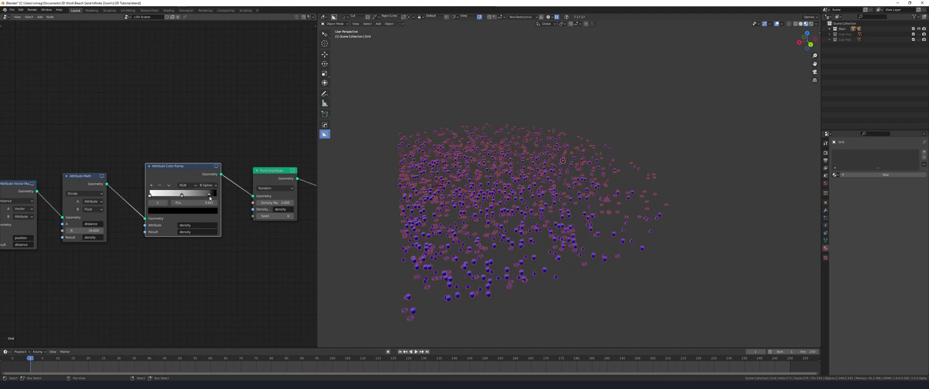
{"action": "left_click_drag", "start_coordinate": [210, 197], "coordinate": [207, 196]}
{"action": "left_click_drag", "start_coordinate": [182, 196], "coordinate": [156, 197]}
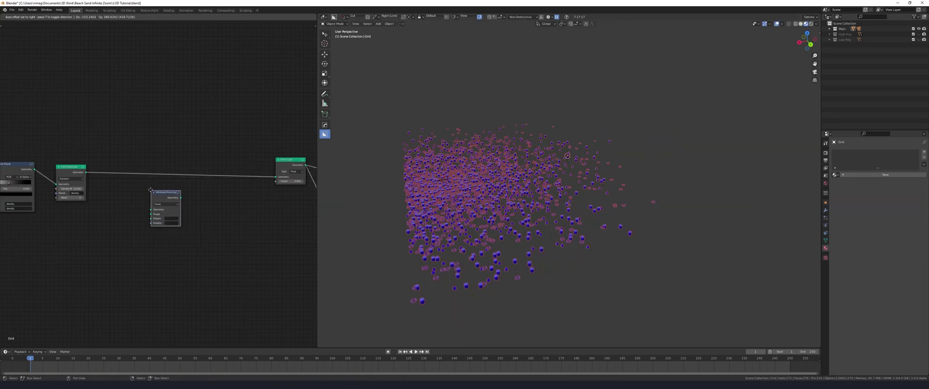
- Insert an Attribute Proximity node between Point Distribute and Point Scale
{"action": "left_click_drag", "start_coordinate": [147, 201], "coordinate": [126, 179]}
{"action": "scroll", "coordinate": [135, 182], "scroll_direction": "up", "scroll_amount": 2}
{"action": "middle_click_drag", "start_coordinate": [136, 183], "coordinate": [173, 170]}
- Add an Object Info node beneath the Attribute Proximity node and assign it the Camera Cull object
{"action": "key", "text": "shift+a"}
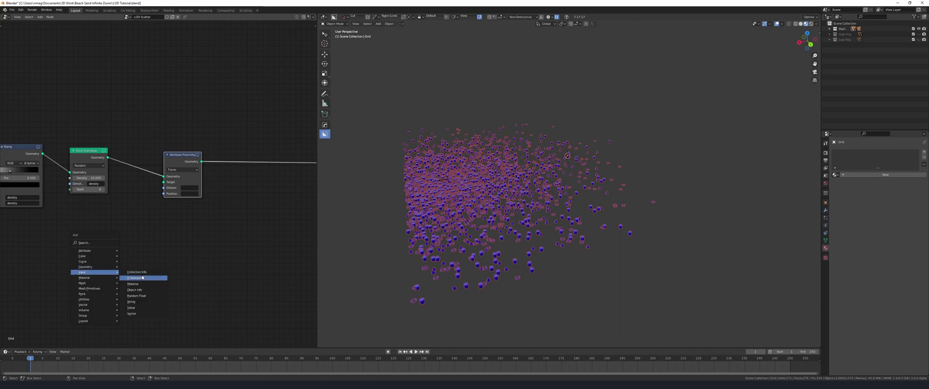
{"action": "left_click", "coordinate": [134, 289]}
{"action": "left_click", "coordinate": [128, 250]}
{"action": "left_click", "coordinate": [120, 256]}
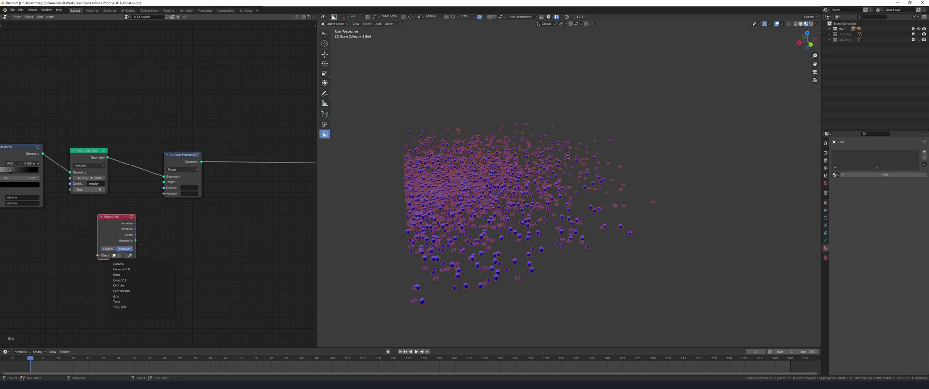
{"action": "left_click", "coordinate": [124, 264]}
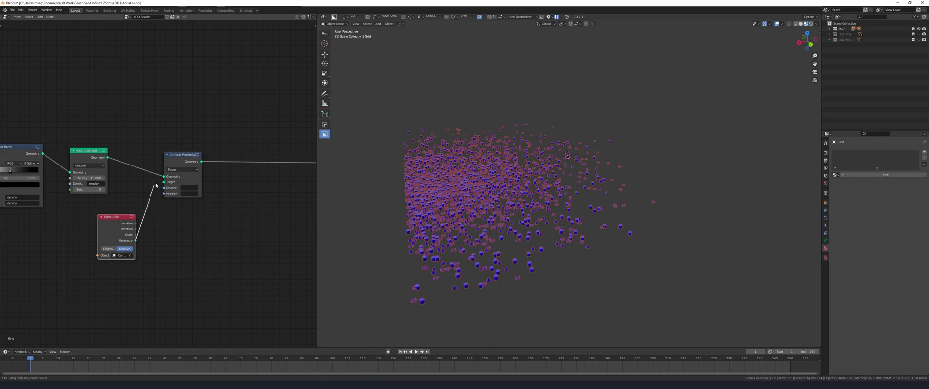
- Feed the Object Info geometry into the Attribute Proximity target and store its distance in an attribute named camera cull
{"action": "left_click", "coordinate": [191, 187]}
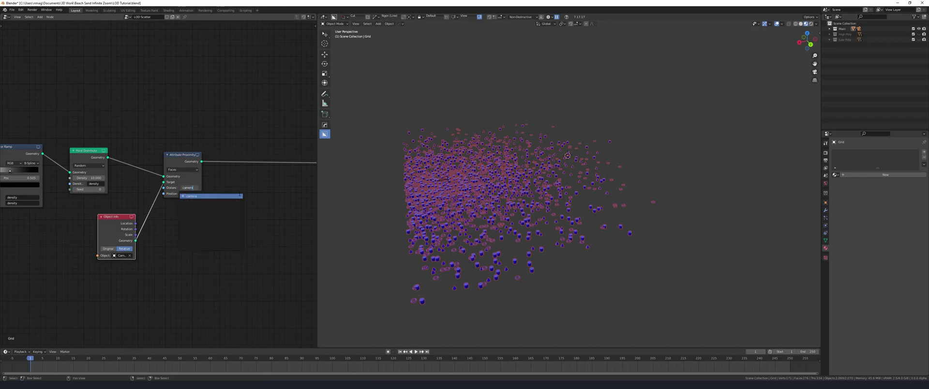
{"action": "type", "text": "camera_c"}
{"action": "left_click", "coordinate": [239, 196]}
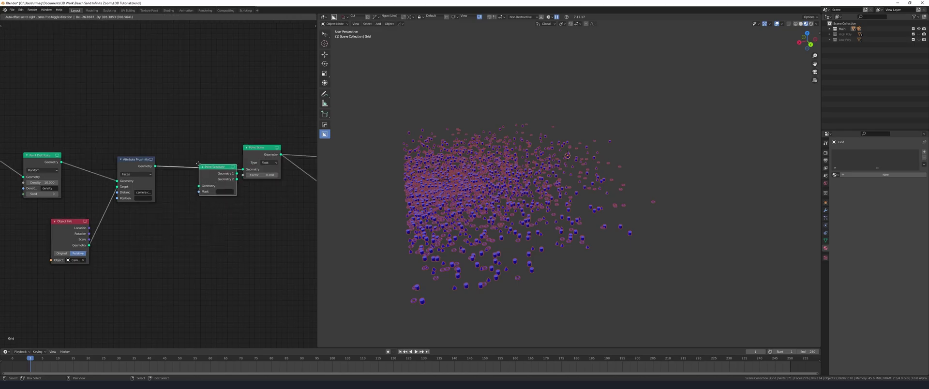
- Insert a Point Separate node before Point Scale, preceded by an Attribute Math node set to Subtract with a Float B input
{"action": "left_click_drag", "start_coordinate": [223, 172], "coordinate": [203, 172]}
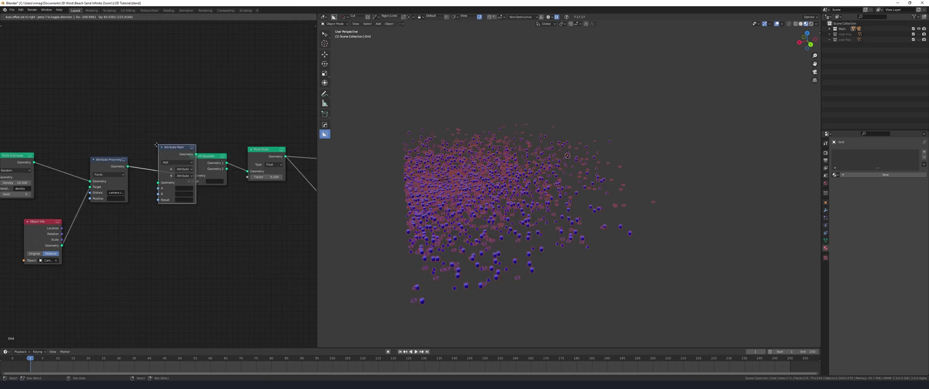
{"action": "left_click", "coordinate": [146, 149]}
{"action": "left_click", "coordinate": [168, 167]}
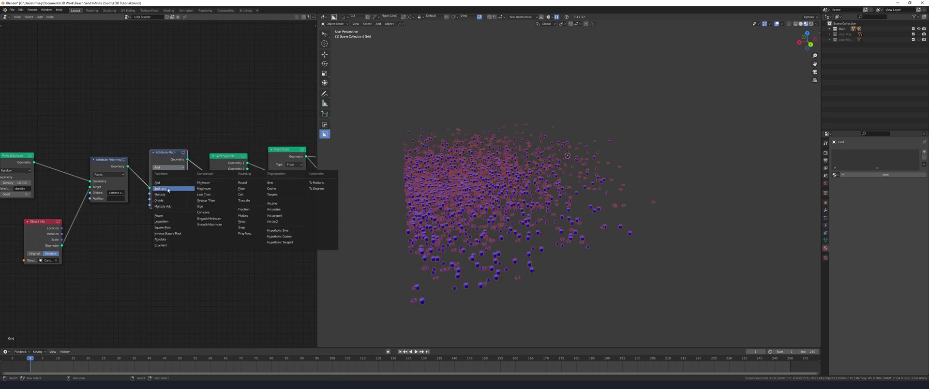
{"action": "left_click", "coordinate": [168, 182]}
{"action": "left_click", "coordinate": [176, 181]}
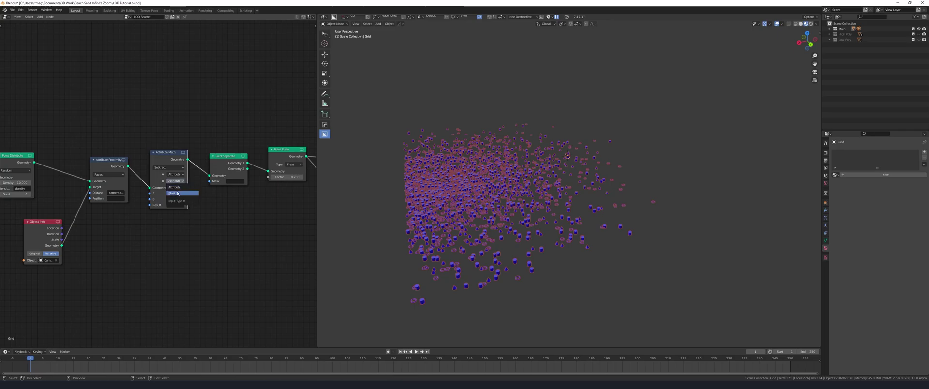
{"action": "left_click", "coordinate": [177, 193]}
- Set the Subtract node's A input to camera cull and its result attribute to camera mask
{"action": "left_click", "coordinate": [174, 193]}
{"action": "type", "text": "came"}
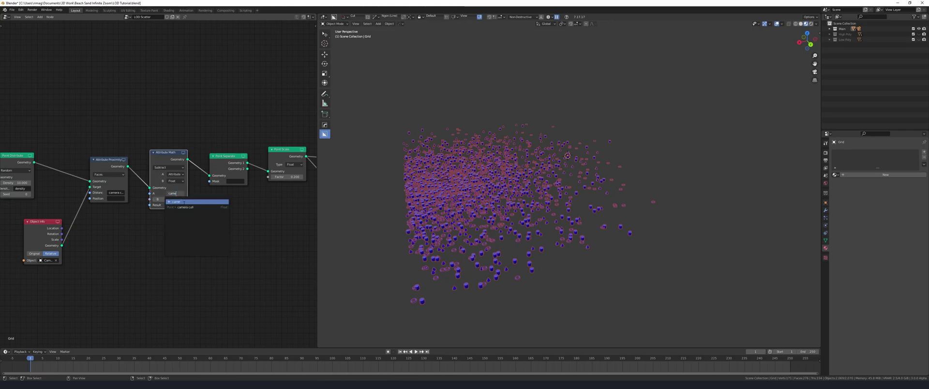
{"action": "left_click", "coordinate": [185, 207]}
{"action": "left_click", "coordinate": [177, 204]}
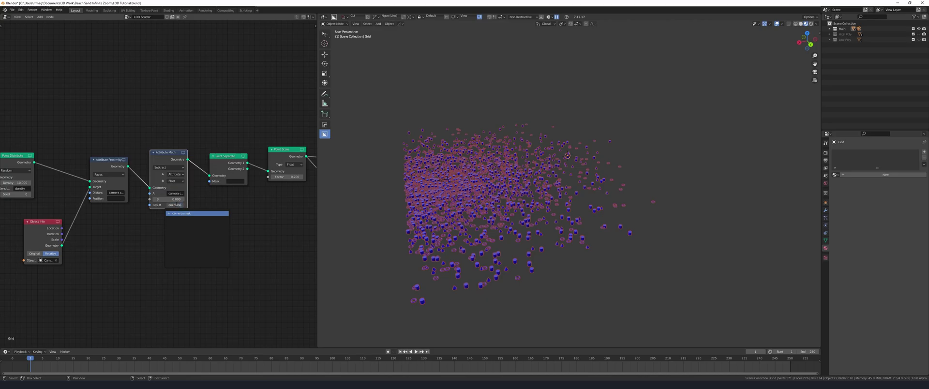
{"action": "key", "text": "Return"}
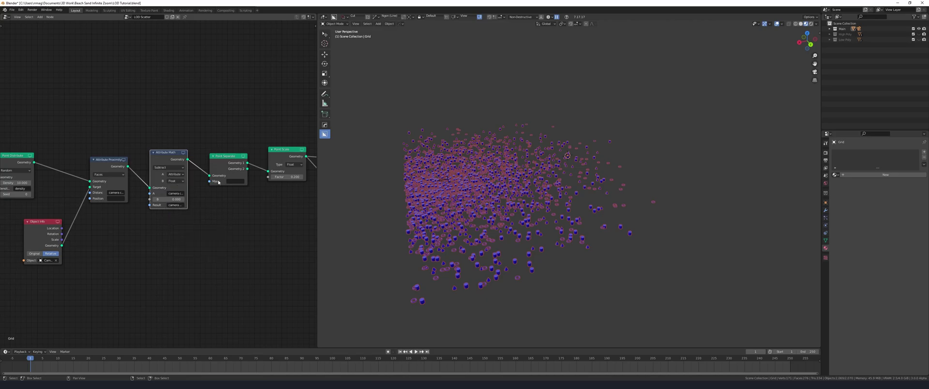
- Use camera mask as the Point Separate mask and raise the Subtract node's B value to bring points back within the camera area
{"action": "left_click", "coordinate": [230, 181]}
{"action": "type", "text": "camera"}
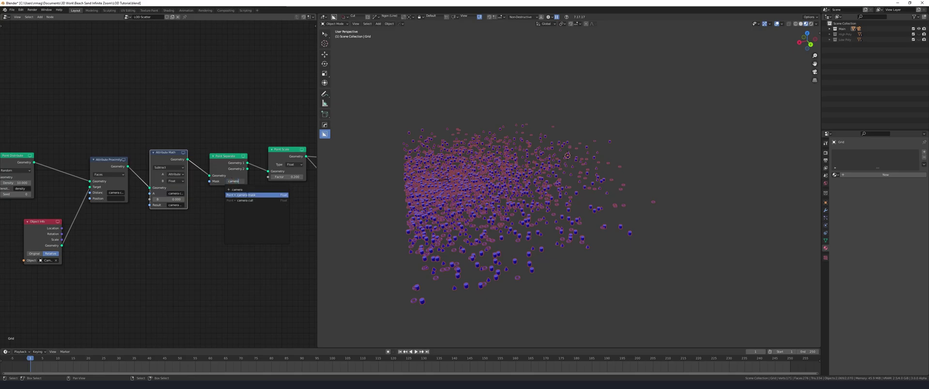
{"action": "left_click", "coordinate": [247, 195]}
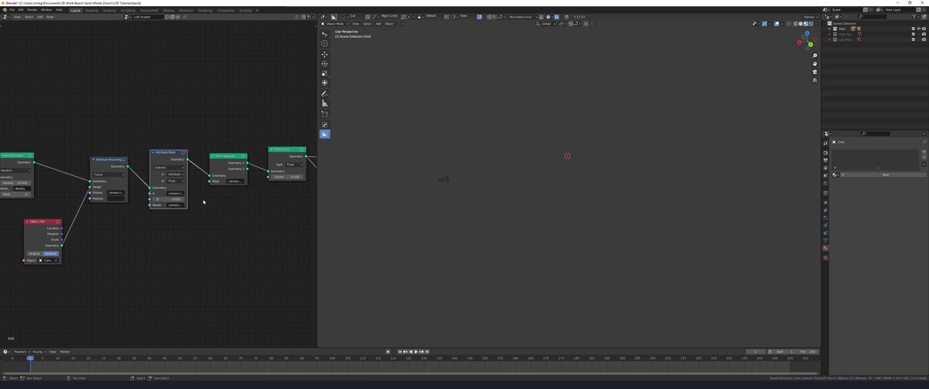
{"action": "left_click_drag", "start_coordinate": [168, 199], "coordinate": [191, 199]}
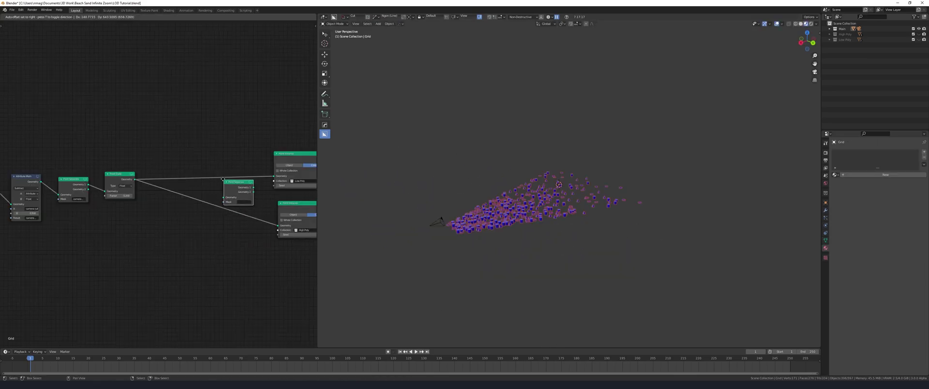
- Split the Point Scale output between the two Point Instance nodes with a Point Separate node, and add a Join Geometry node before the Group Output
{"action": "left_click_drag", "start_coordinate": [223, 179], "coordinate": [216, 174]}
{"action": "left_click_drag", "start_coordinate": [277, 226], "coordinate": [271, 216]}
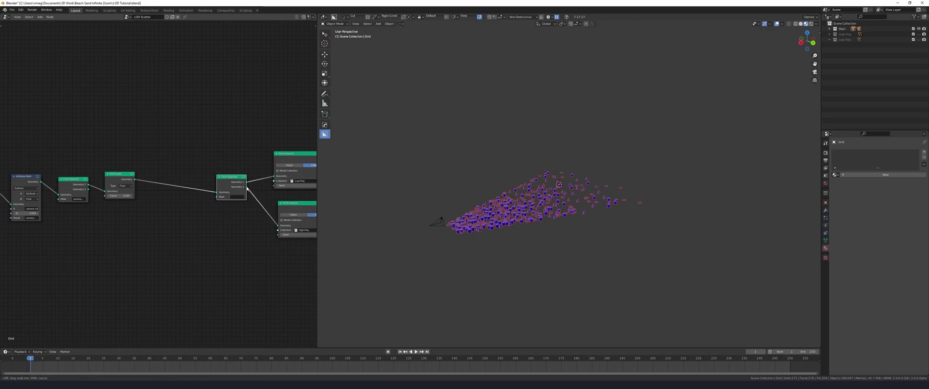
{"action": "left_click_drag", "start_coordinate": [247, 189], "coordinate": [247, 188]}
{"action": "middle_click_drag", "start_coordinate": [247, 188], "coordinate": [226, 188]}
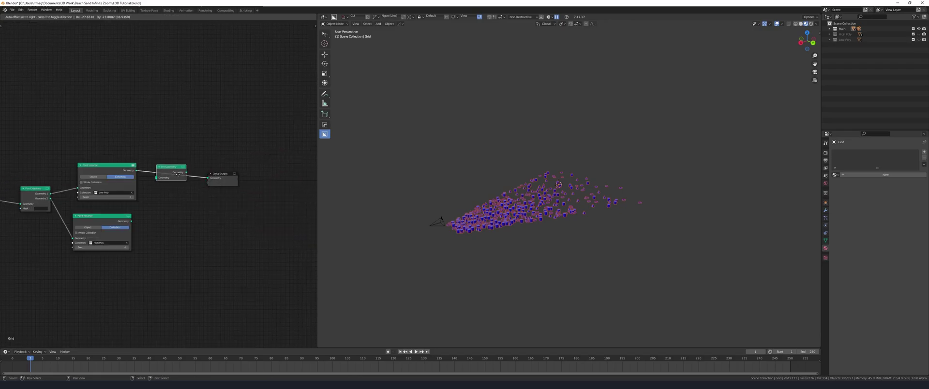
{"action": "left_click", "coordinate": [164, 173]}
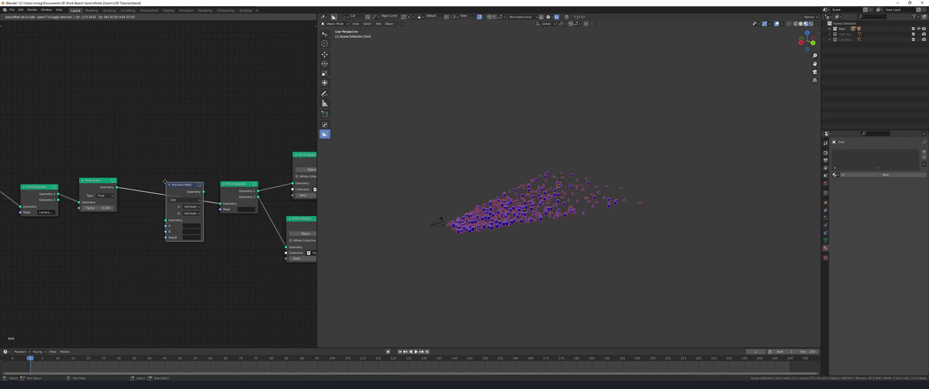
- Insert an Attribute Math node between Point Scale and the second Point Separate, set to Subtract with a Float B input
{"action": "left_click_drag", "start_coordinate": [162, 181], "coordinate": [140, 168]}
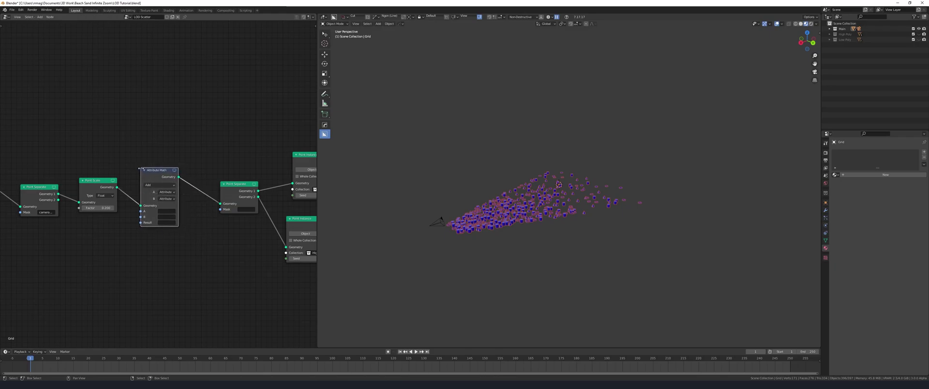
{"action": "left_click", "coordinate": [158, 185]}
{"action": "left_click", "coordinate": [164, 206]}
{"action": "left_click", "coordinate": [166, 199]}
{"action": "left_click", "coordinate": [168, 211]}
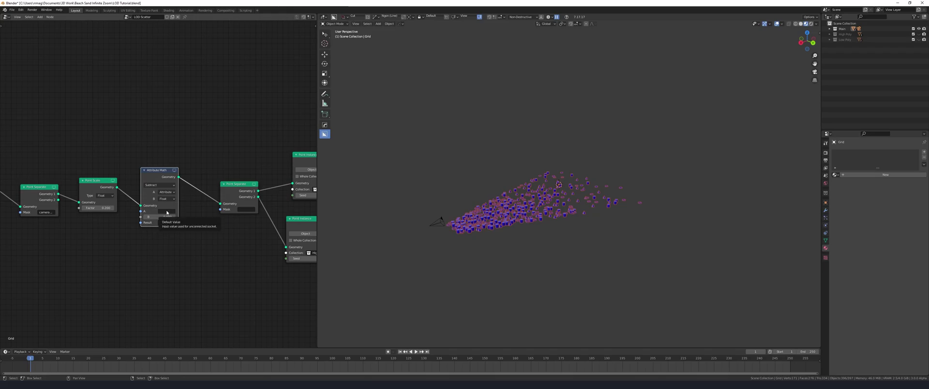
- Set the new Subtract node's A input to density and its result attribute to LOD 0
{"action": "left_click", "coordinate": [166, 211]}
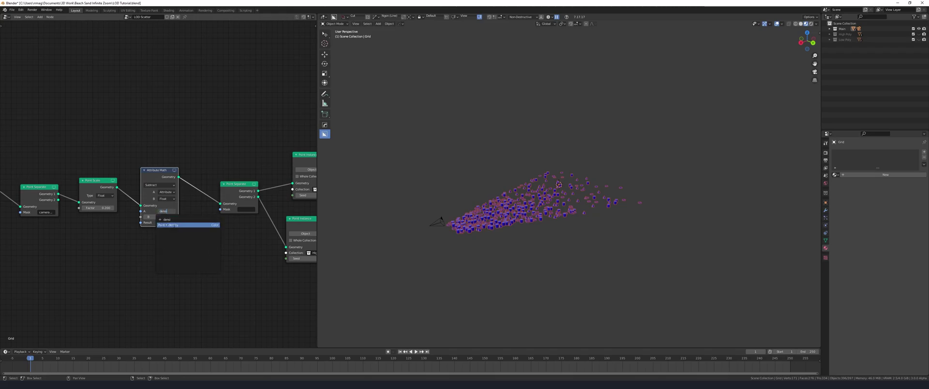
{"action": "left_click", "coordinate": [174, 225]}
{"action": "left_click", "coordinate": [166, 222]}
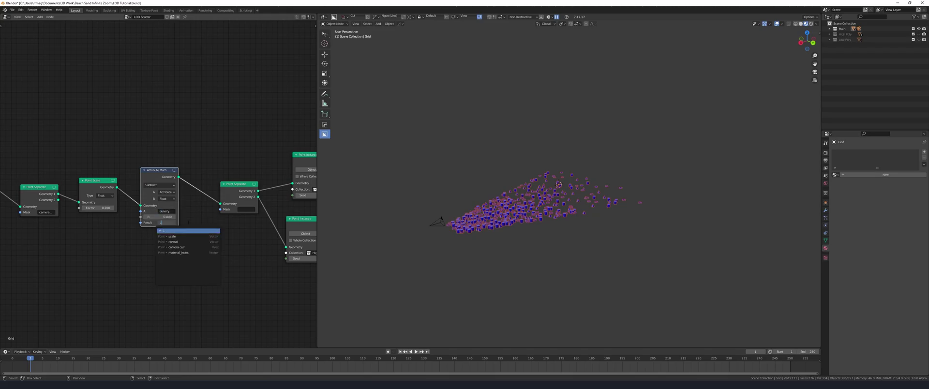
{"action": "type", "text": "LOD 0"}
{"action": "key", "text": "Return"}
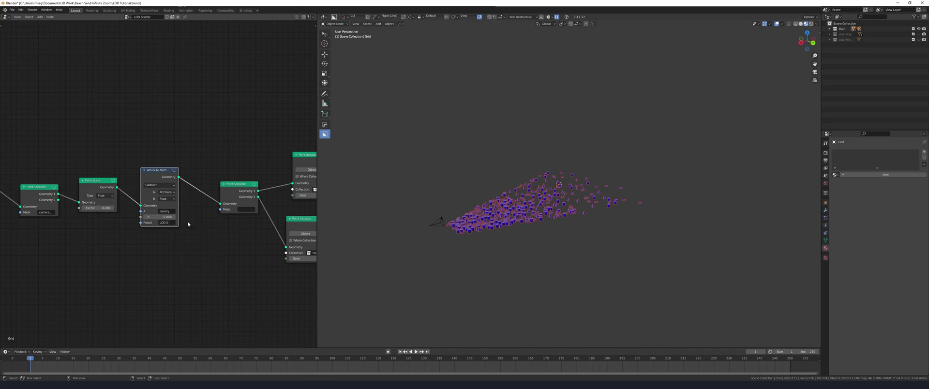
- Use LOD 0 as the second Point Separate mask and raise the Subtract B value to divide low- and high-poly instances
{"action": "left_click", "coordinate": [245, 211]}
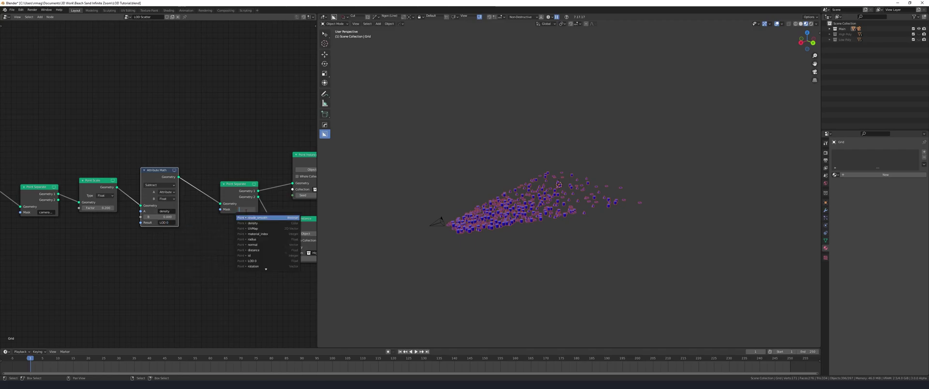
{"action": "left_click", "coordinate": [258, 255]}
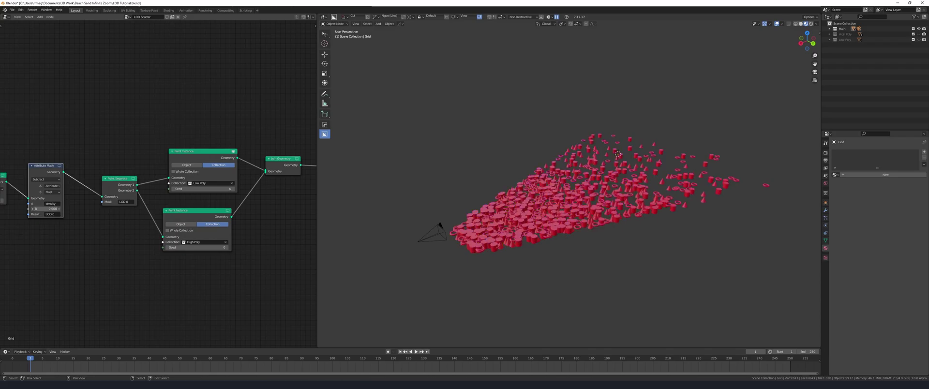
{"action": "left_click_drag", "start_coordinate": [45, 209], "coordinate": [77, 209]}
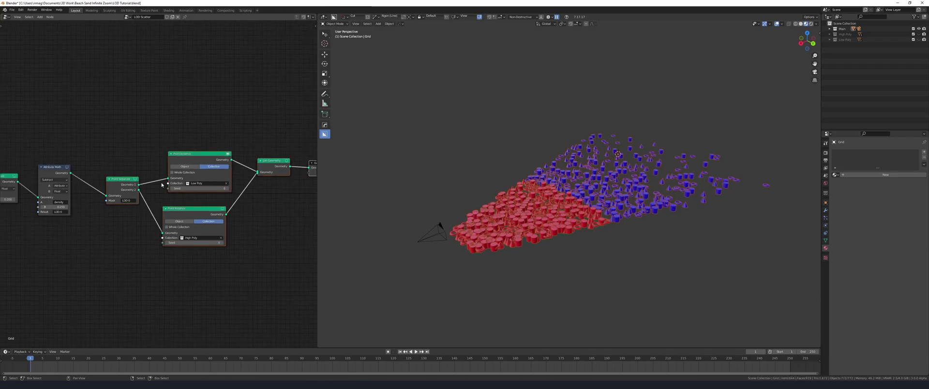
- Insert an Attribute Randomize node between the LOD 0 Subtract node and Point Separate, using the Add operation
{"action": "key", "text": "g"}
{"action": "left_click", "coordinate": [206, 181]}
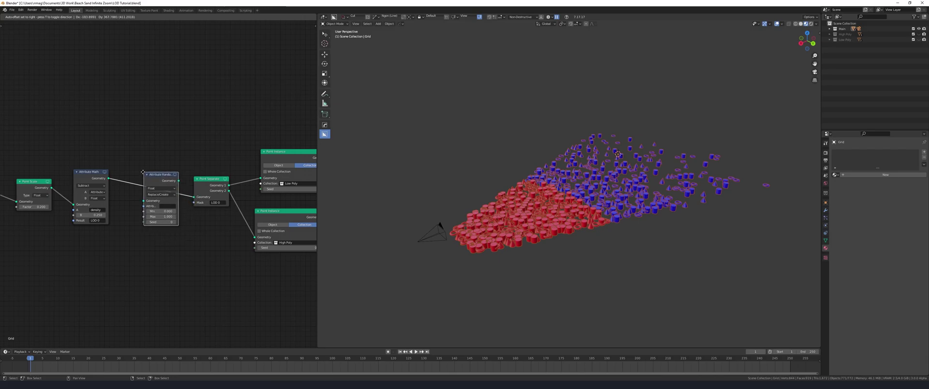
{"action": "left_click", "coordinate": [141, 174]}
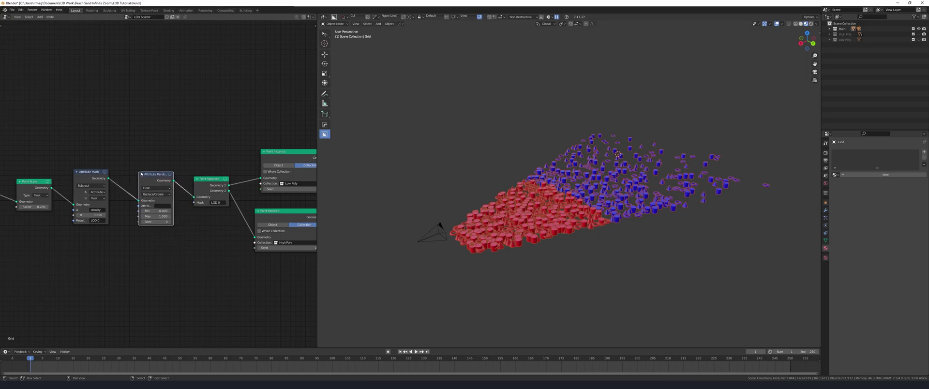
{"action": "left_click", "coordinate": [154, 194]}
{"action": "left_click", "coordinate": [153, 207]}
- Apply the Attribute Randomize node to the LOD 0 attribute and lower its Max value
{"action": "left_click", "coordinate": [162, 206]}
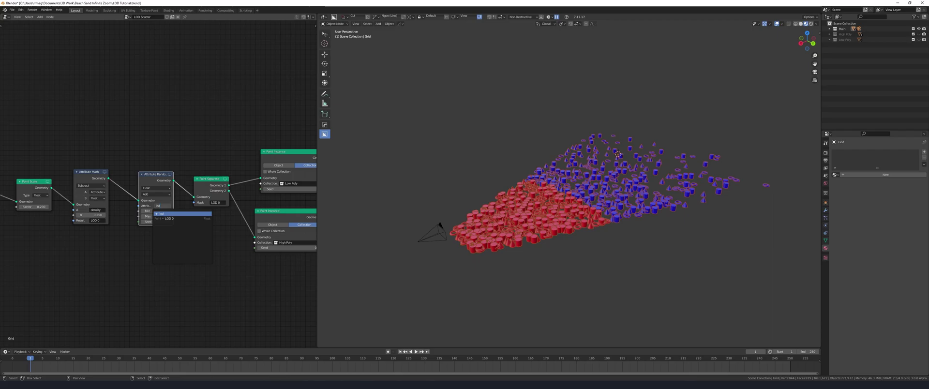
{"action": "left_click", "coordinate": [168, 218]}
{"action": "scroll", "coordinate": [164, 217], "scroll_direction": "up", "scroll_amount": 8}
{"action": "left_click_drag", "start_coordinate": [160, 244], "coordinate": [110, 245]}
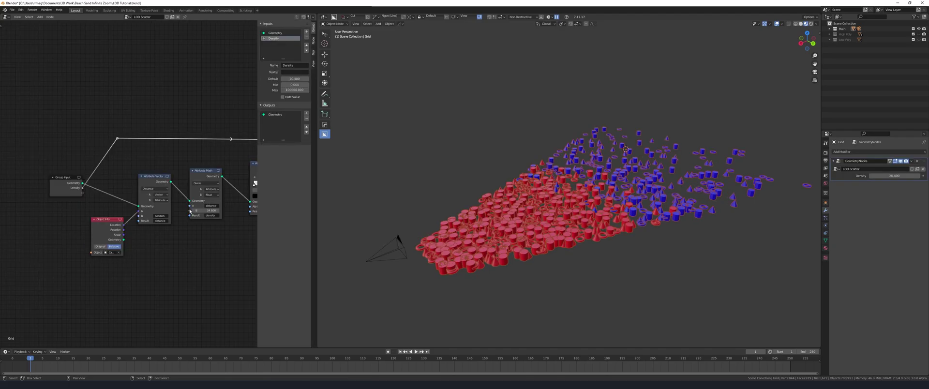
- Expose the LOD 0 Subtract node's B value as a group input named LOD 0 Distance
{"action": "left_click_drag", "start_coordinate": [103, 141], "coordinate": [22, 197]}
{"action": "double_click", "coordinate": [285, 49]}
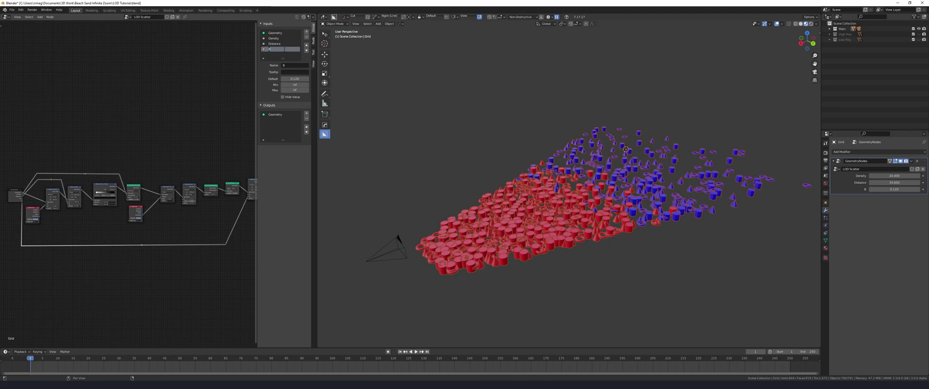
{"action": "type", "text": "LOD 0 Distance"}
{"action": "key", "text": "Return"}
- Expose the Attribute Randomize Max value as a group input named Edge Hardness, routing its link beneath the nodes
{"action": "scroll", "coordinate": [247, 191], "scroll_direction": "down", "scroll_amount": 1}
{"action": "left_click_drag", "start_coordinate": [248, 195], "coordinate": [15, 199]}
{"action": "right_click_drag", "start_coordinate": [236, 192], "coordinate": [234, 201], "text": "shift"}
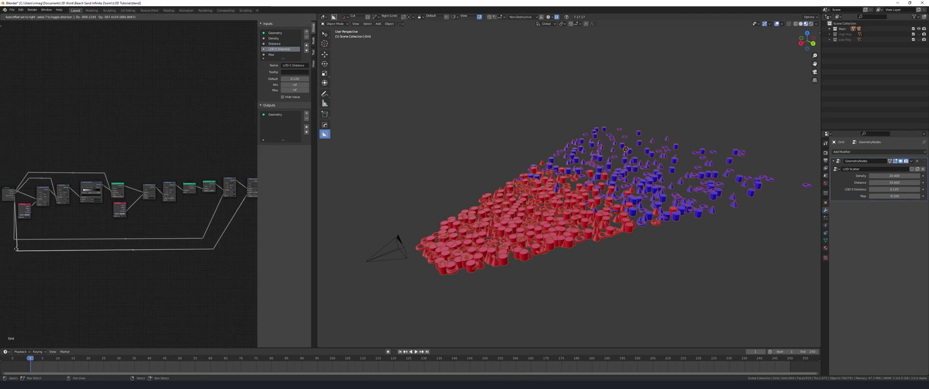
{"action": "double_click", "coordinate": [274, 55]}
{"action": "type", "text": "Edge HA"}
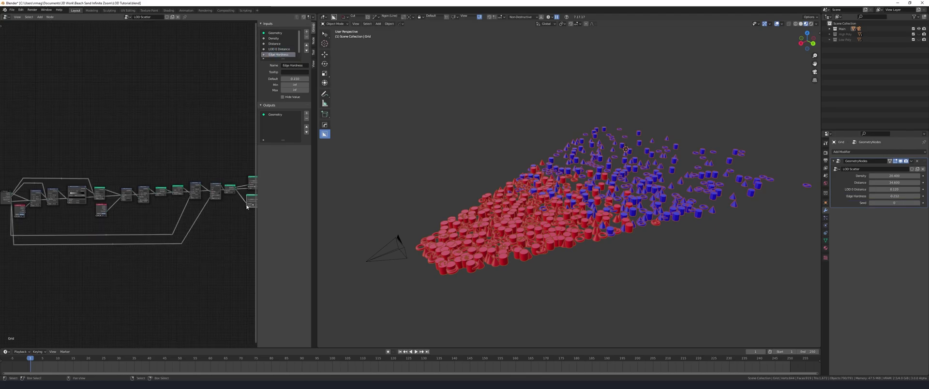
- Expose the low- and high-poly collections as group inputs named LOD 1 and LOD 0, routing their links beneath the node tree
{"action": "left_click_drag", "start_coordinate": [248, 187], "coordinate": [11, 201]}
{"action": "left_click_drag", "start_coordinate": [247, 206], "coordinate": [11, 203]}
{"action": "right_click_drag", "start_coordinate": [208, 213], "coordinate": [209, 185], "text": "shift"}
{"action": "key", "text": "g"}
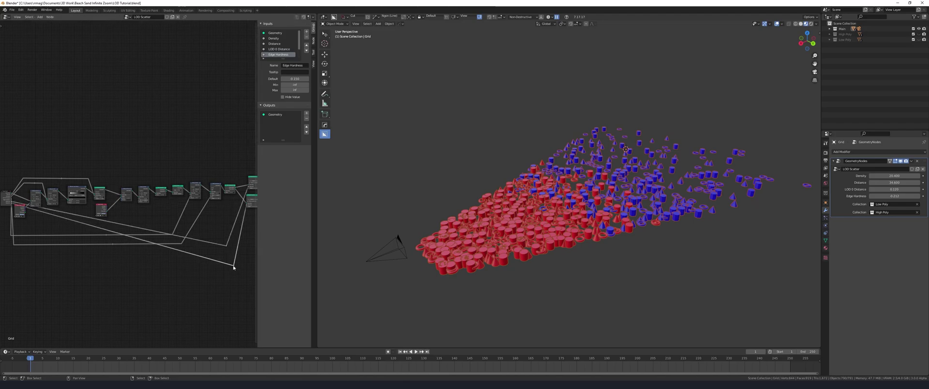
{"action": "left_click", "coordinate": [226, 254]}
{"action": "right_click_drag", "start_coordinate": [194, 262], "coordinate": [206, 232], "text": "shift"}
{"action": "key", "text": "g"}
{"action": "left_click", "coordinate": [26, 246]}
{"action": "scroll", "coordinate": [286, 49], "scroll_direction": "down", "scroll_amount": 2}
{"action": "double_click", "coordinate": [286, 49]}
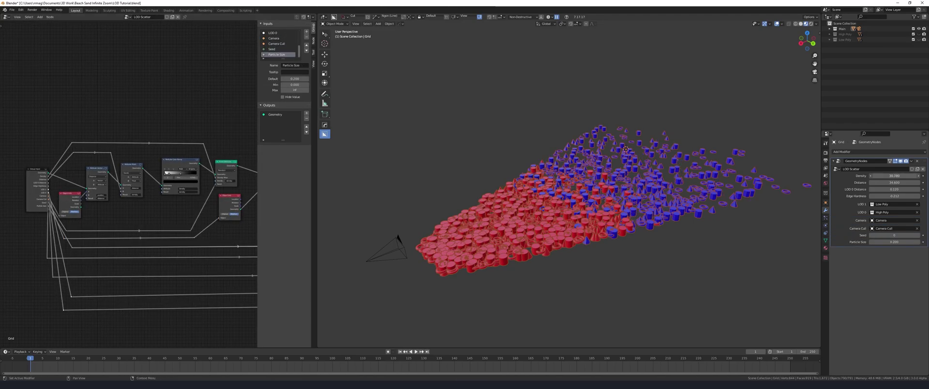
- Adjust the modifier's Density, Distance, LOD 0 Distance and Edge Hardness, and raise the Seed to vary the scatter
{"action": "left_click_drag", "start_coordinate": [894, 175], "coordinate": [892, 196]}
{"action": "left_click", "coordinate": [918, 235]}
{"action": "left_click", "coordinate": [918, 236]}
{"action": "left_click", "coordinate": [919, 235]}
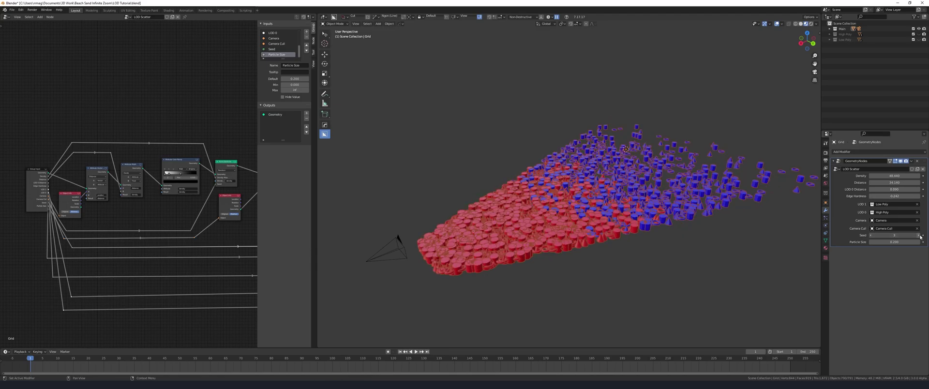
- Raise the modifier's Seed several more increments to try other scatter distributions
{"action": "left_click", "coordinate": [919, 236]}
{"action": "left_click", "coordinate": [918, 235]}
{"action": "left_click", "coordinate": [921, 235]}
{"action": "left_click", "coordinate": [921, 235]}
{"action": "left_click", "coordinate": [921, 235]}
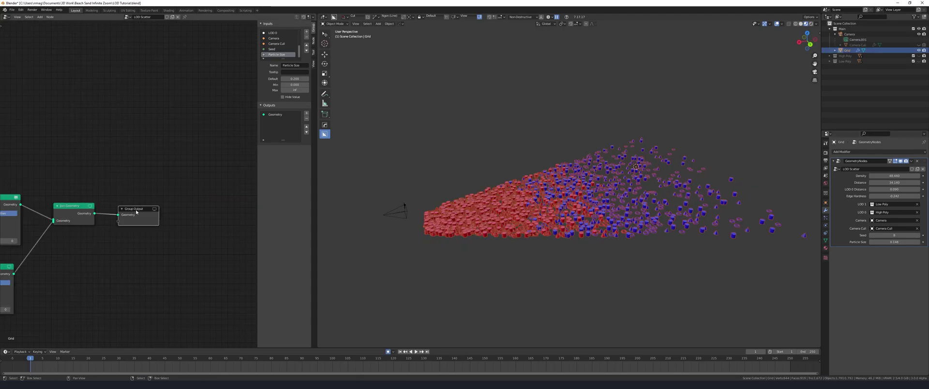
- Duplicate the Join Geometry node, insert it before the Group Output, and join the original grid mesh with the scattered instances
{"action": "left_click_drag", "start_coordinate": [136, 211], "coordinate": [212, 209]}
{"action": "left_click_drag", "start_coordinate": [81, 213], "coordinate": [93, 213]}
{"action": "key", "text": "shift+d"}
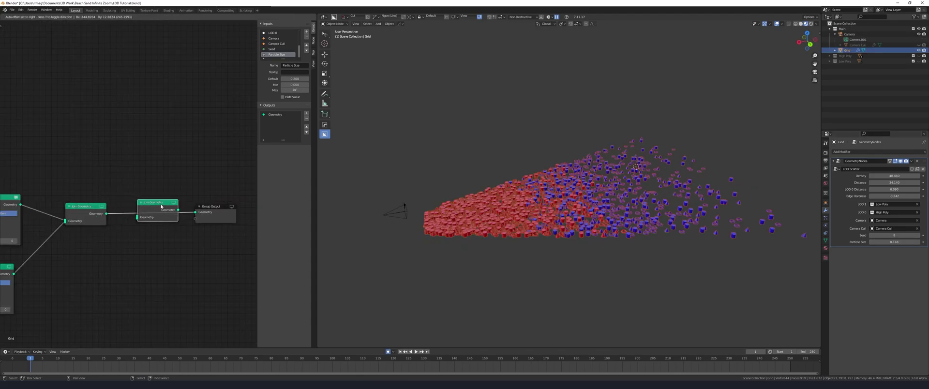
{"action": "left_click", "coordinate": [158, 209]}
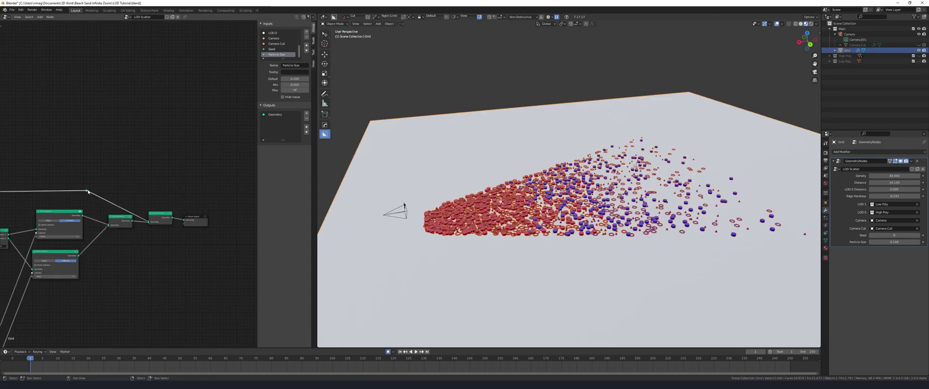
- Insert a Switch node set to Geometry on the original mesh's link and toggle its Switch option to test the mesh's visibility
{"action": "left_click_drag", "start_coordinate": [145, 203], "coordinate": [133, 180]}
{"action": "scroll", "coordinate": [129, 186], "scroll_direction": "up", "scroll_amount": 2}
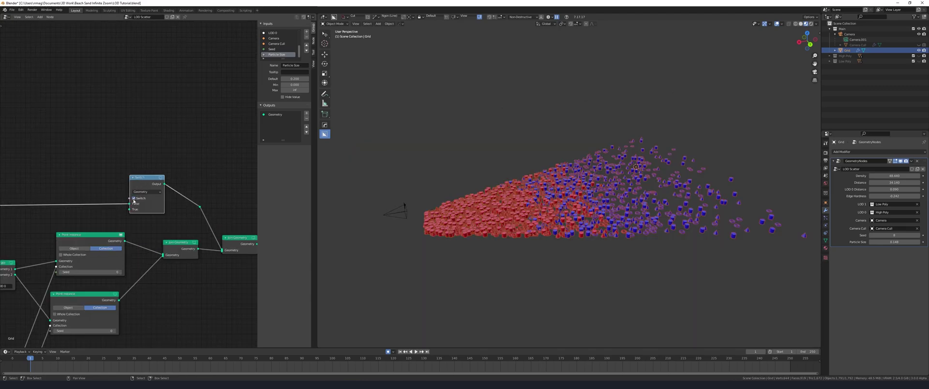
{"action": "left_click", "coordinate": [134, 199]}
{"action": "left_click", "coordinate": [133, 198]}
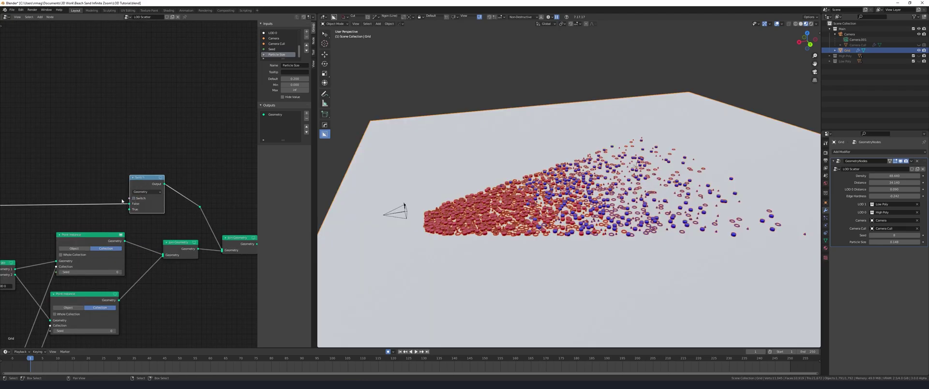
- Expose the Switch node's toggle as a group input named Mesh ON/OFF and test it on the modifier
{"action": "left_click_drag", "start_coordinate": [211, 166], "coordinate": [77, 258]}
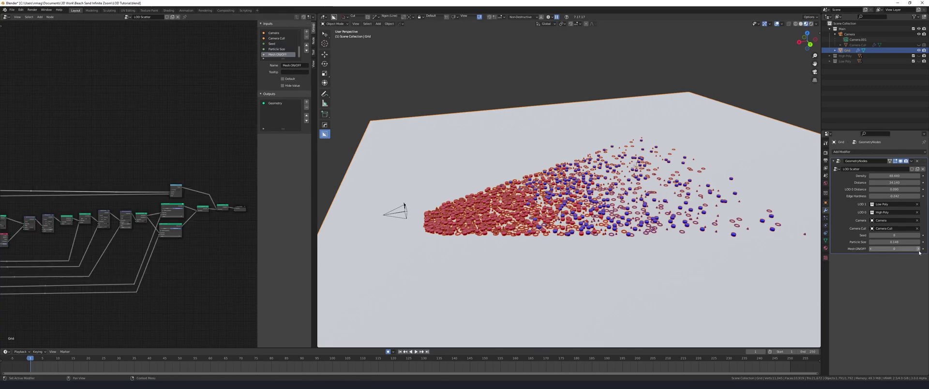
{"action": "left_click", "coordinate": [919, 250]}
{"action": "left_click_drag", "start_coordinate": [900, 247], "coordinate": [895, 248]}
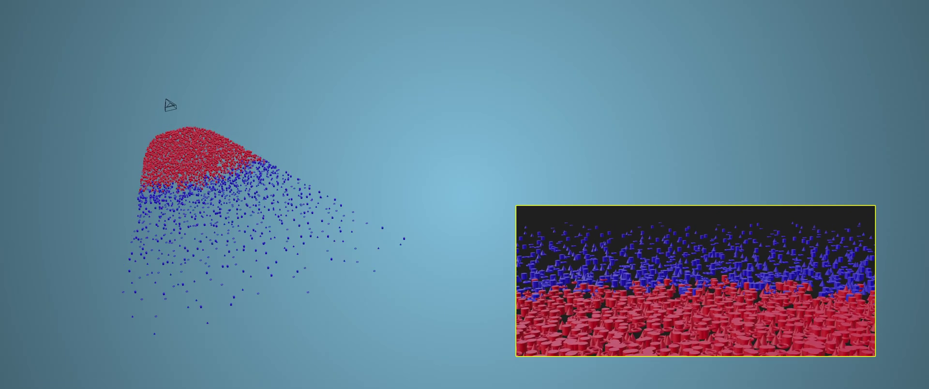